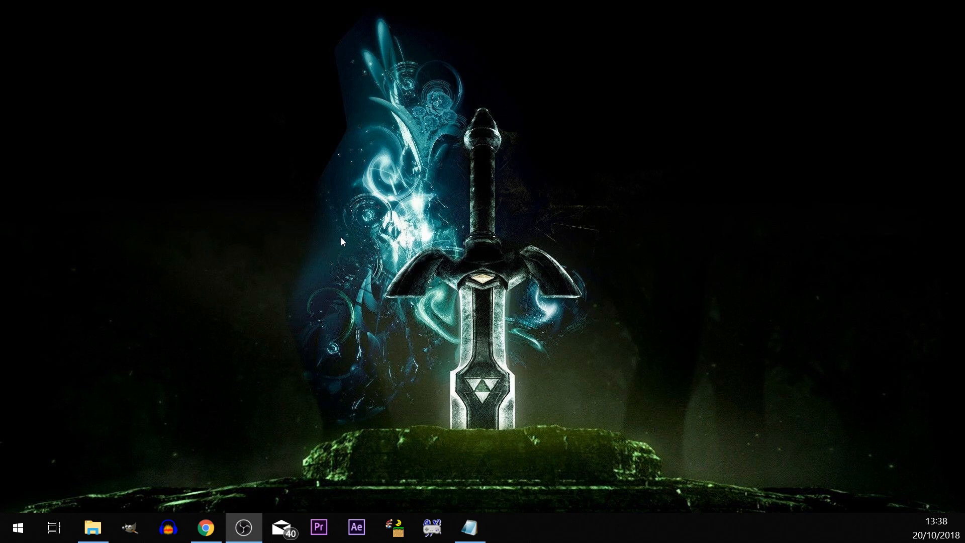
Step: Switch to Chrome and look over the SMW Central main page and its site menu
{"action": "left_click", "coordinate": [207, 531]}
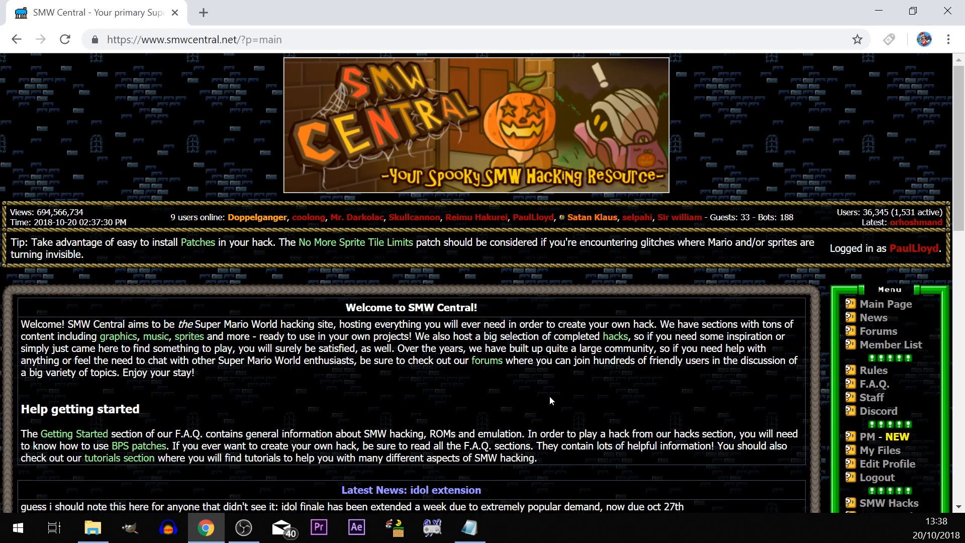
{"action": "scroll", "coordinate": [550, 396], "scroll_direction": "down", "scroll_amount": 8}
{"action": "scroll", "coordinate": [550, 397], "scroll_direction": "up", "scroll_amount": 4}
{"action": "scroll", "coordinate": [550, 401], "scroll_direction": "up", "scroll_amount": 4}
{"action": "scroll", "coordinate": [710, 413], "scroll_direction": "down", "scroll_amount": 3}
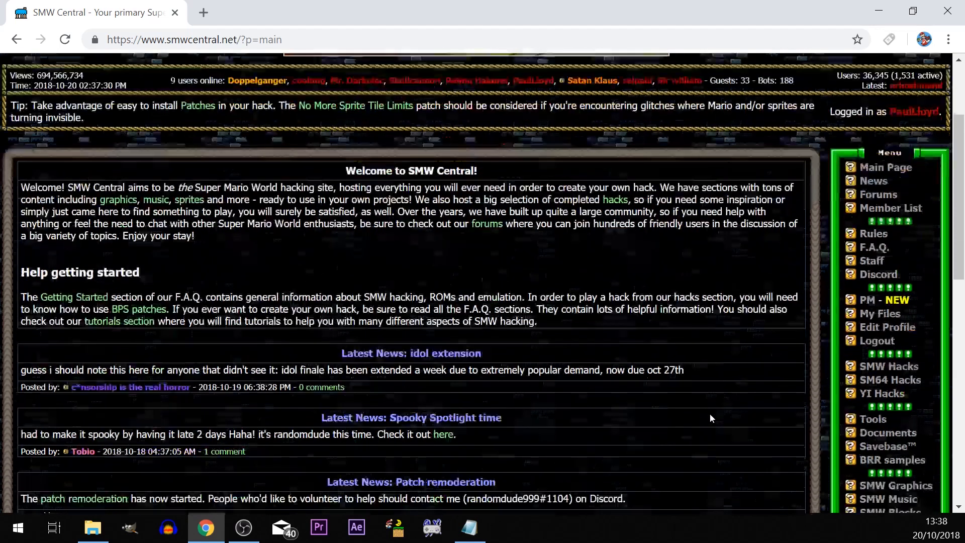
{"action": "scroll", "coordinate": [873, 376], "scroll_direction": "down", "scroll_amount": 3}
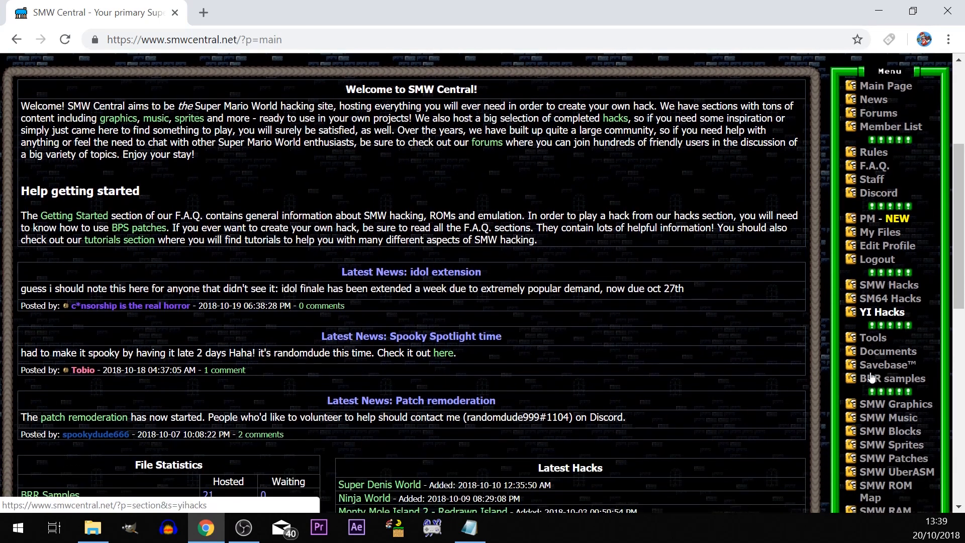
{"action": "scroll", "coordinate": [872, 376], "scroll_direction": "down", "scroll_amount": 3}
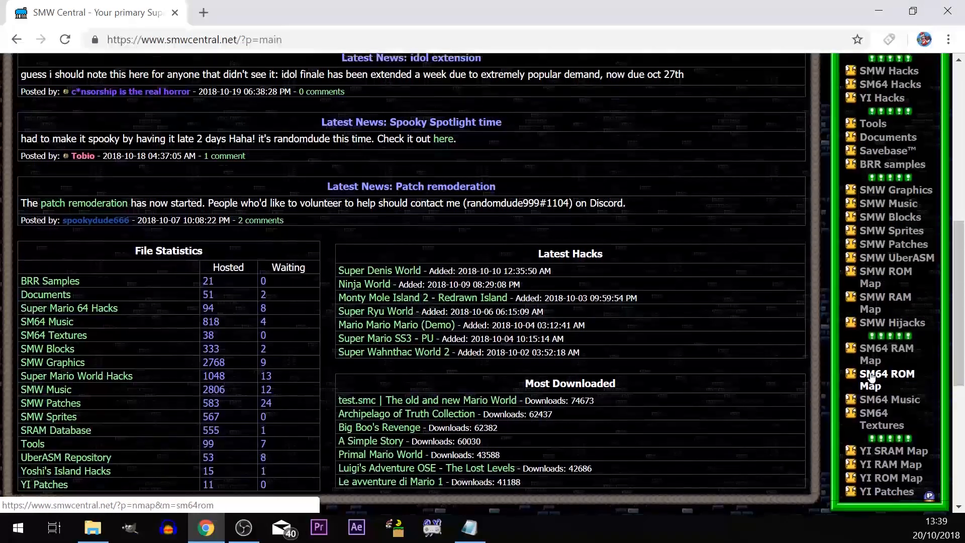
{"action": "scroll", "coordinate": [871, 375], "scroll_direction": "up", "scroll_amount": 5}
{"action": "scroll", "coordinate": [887, 281], "scroll_direction": "up", "scroll_amount": 1}
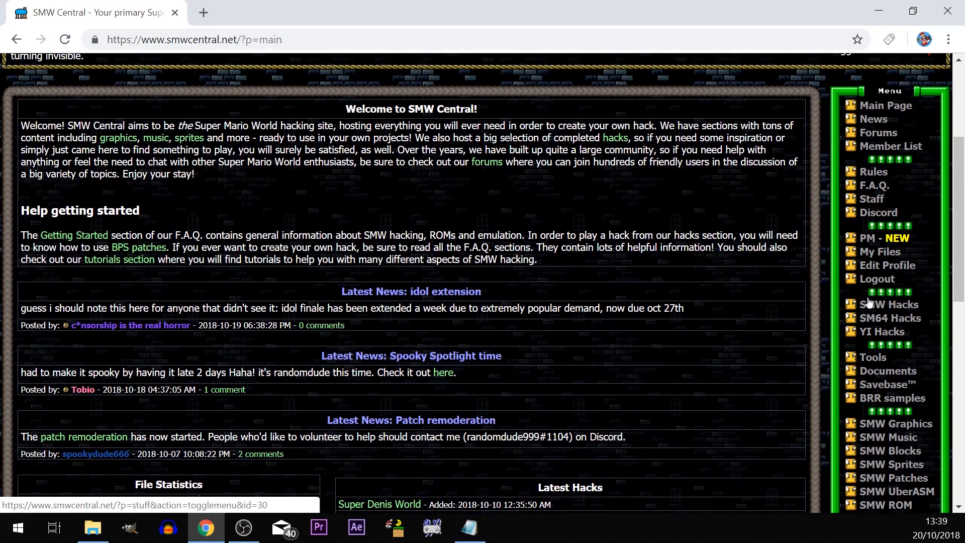
Step: Log out of the SMW Central account and log back in with the saved credentials
{"action": "left_click", "coordinate": [875, 282]}
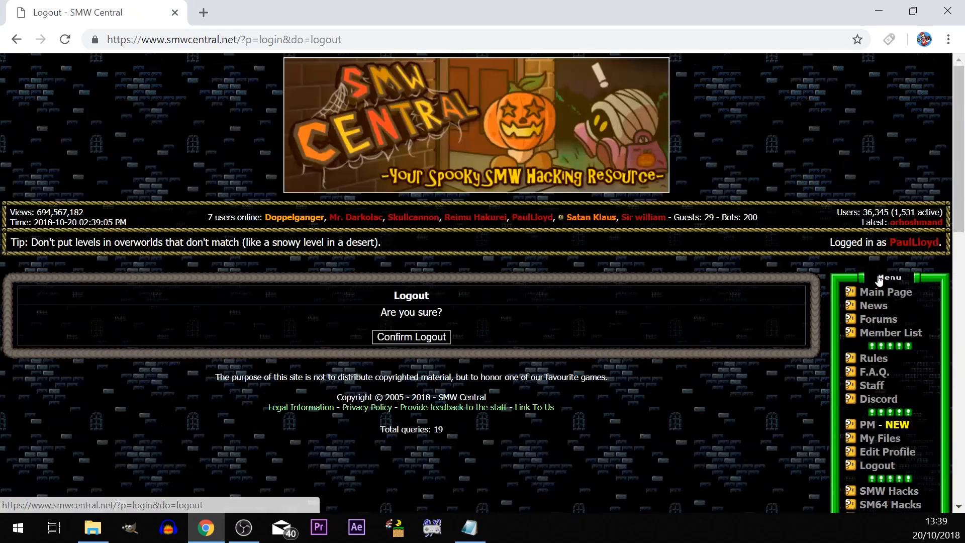
{"action": "scroll", "coordinate": [810, 337], "scroll_direction": "down", "scroll_amount": 2}
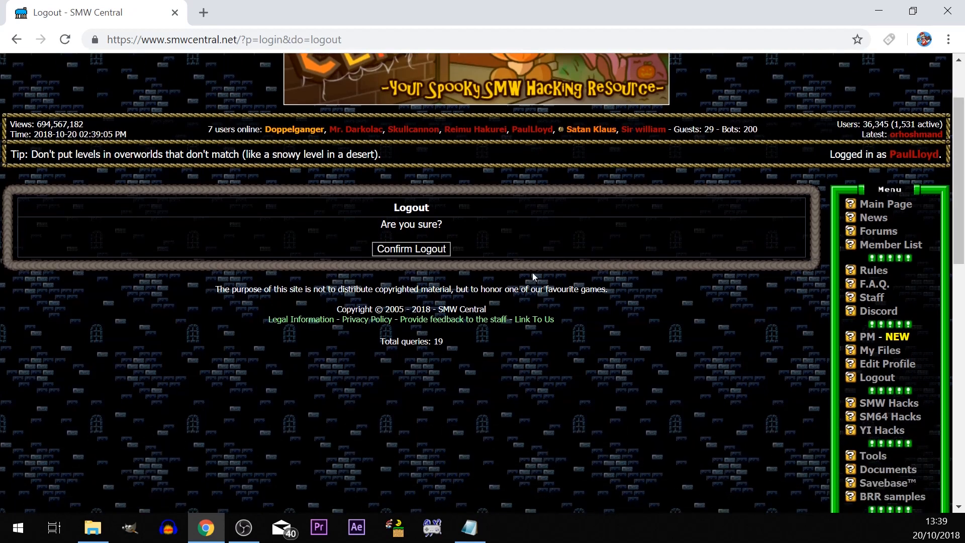
{"action": "left_click", "coordinate": [411, 248]}
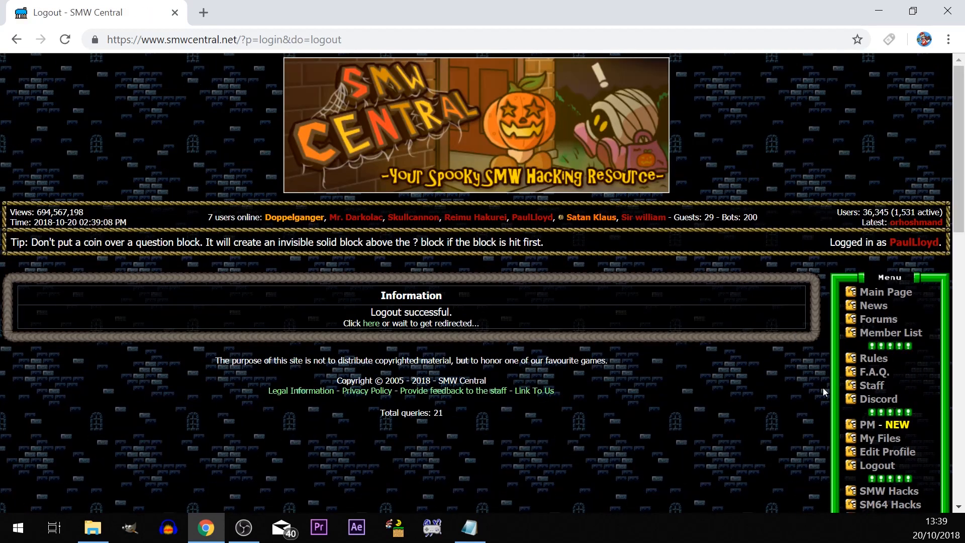
{"action": "scroll", "coordinate": [822, 388], "scroll_direction": "down", "scroll_amount": 2}
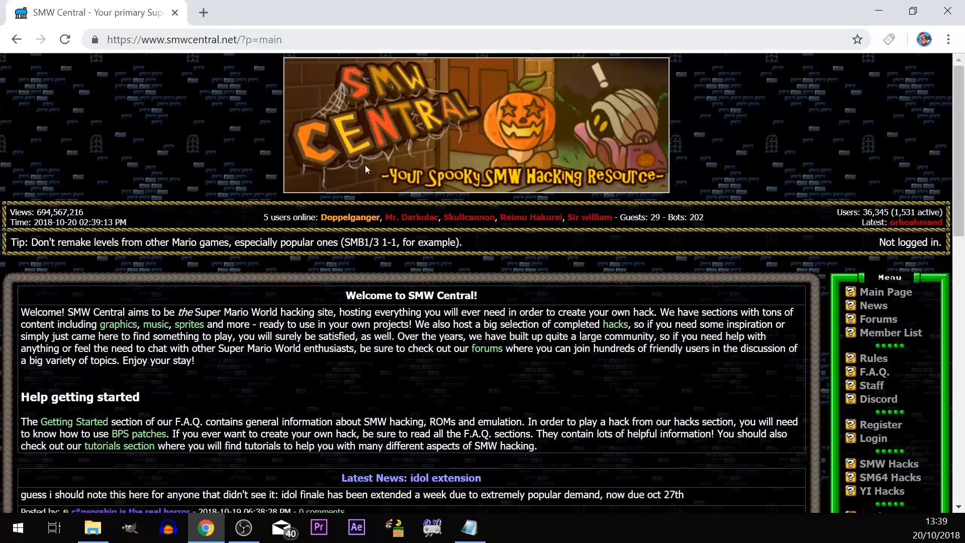
{"action": "left_click", "coordinate": [875, 439]}
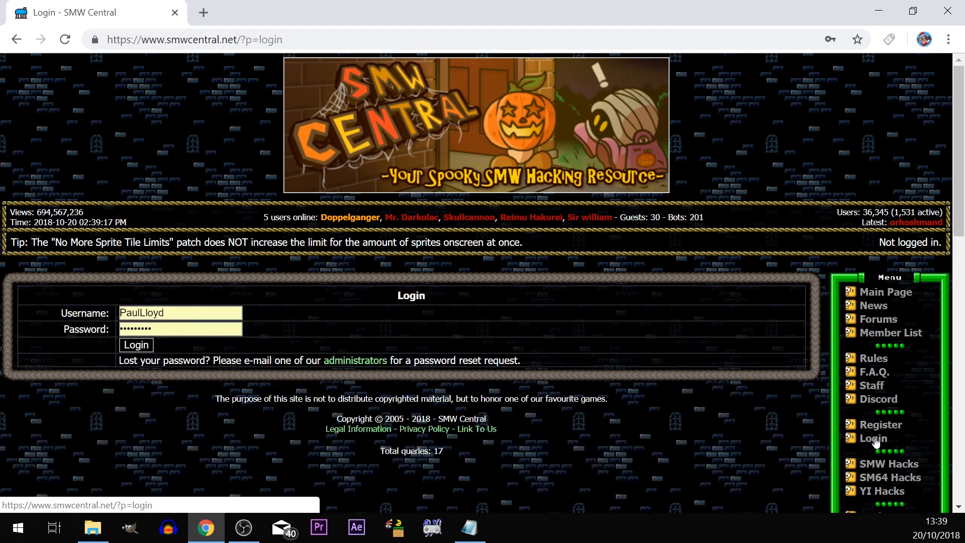
{"action": "left_click", "coordinate": [135, 345]}
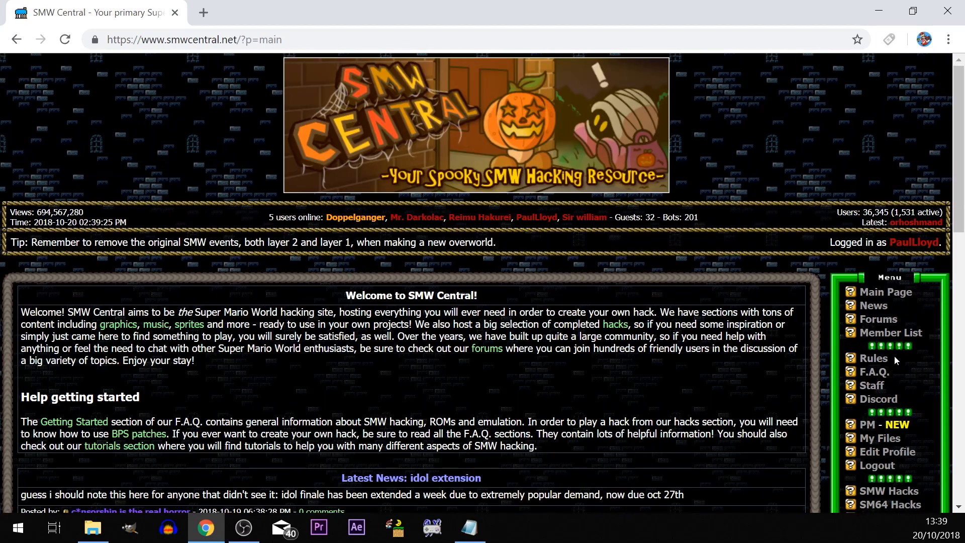
Step: Open the Getting Started topic of the site's F.A.Q. and read through its questions and answers
{"action": "left_click", "coordinate": [874, 372]}
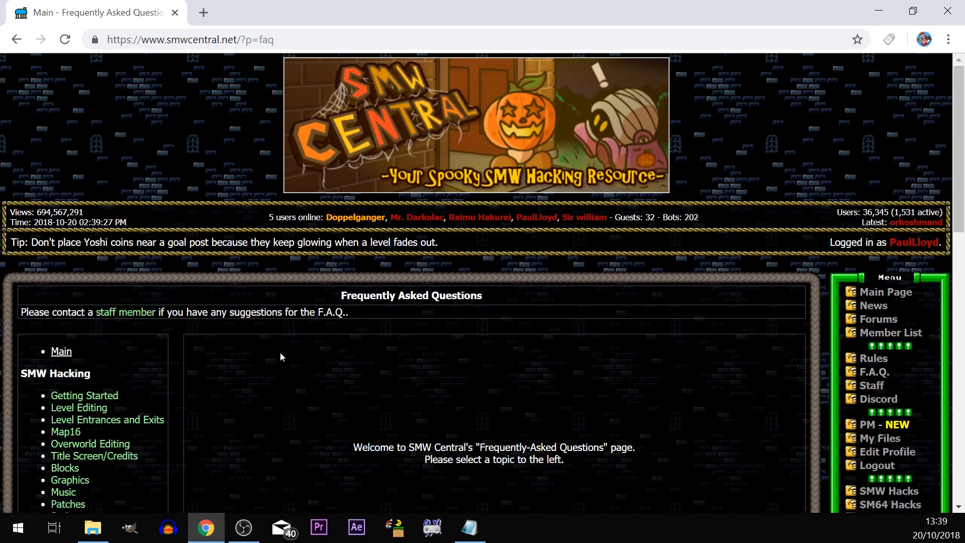
{"action": "scroll", "coordinate": [408, 466], "scroll_direction": "down", "scroll_amount": 3}
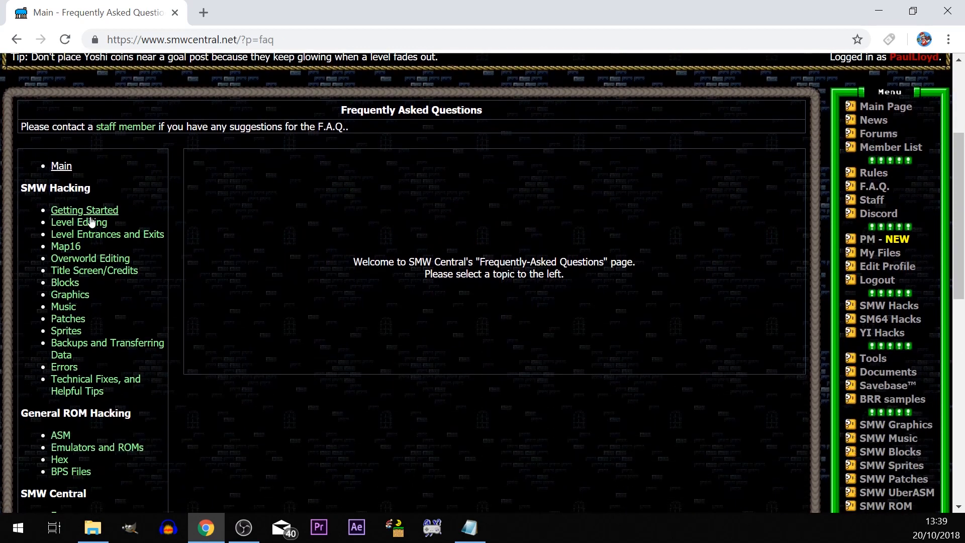
{"action": "left_click", "coordinate": [85, 211]}
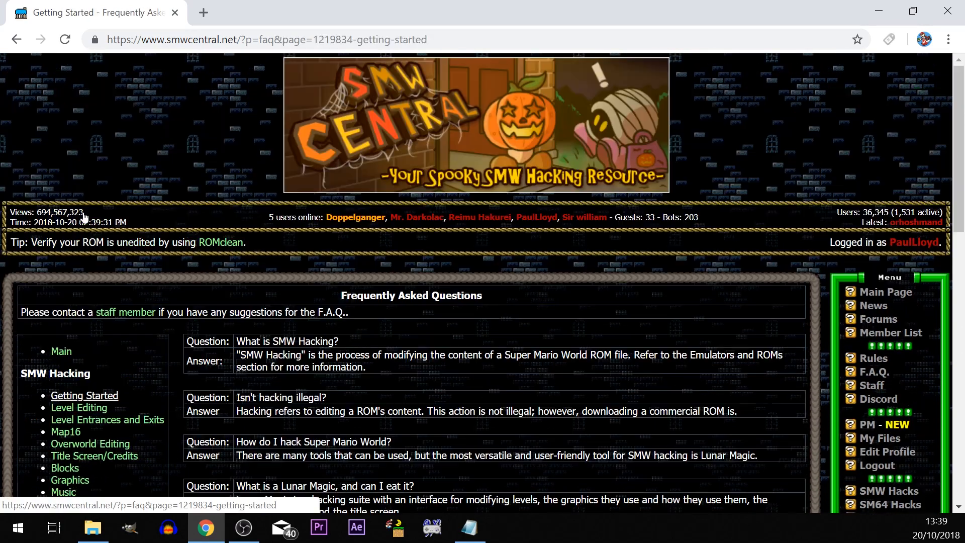
{"action": "scroll", "coordinate": [363, 365], "scroll_direction": "down", "scroll_amount": 3}
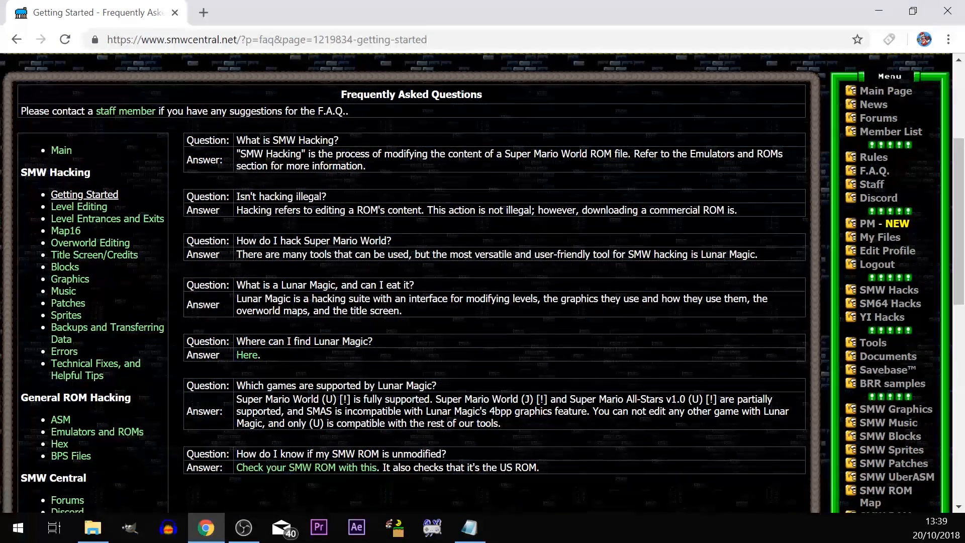
{"action": "scroll", "coordinate": [363, 365], "scroll_direction": "down", "scroll_amount": 2}
{"action": "scroll", "coordinate": [362, 366], "scroll_direction": "up", "scroll_amount": 5}
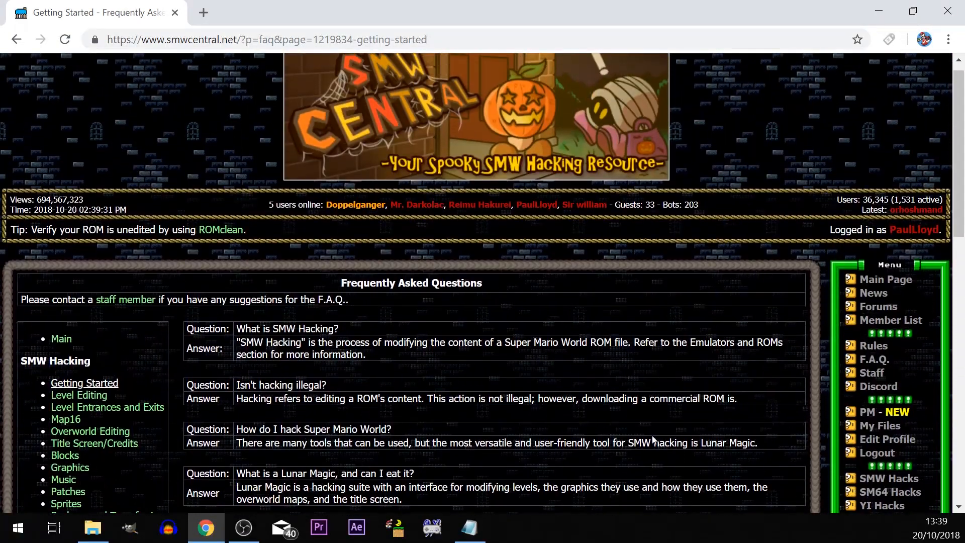
{"action": "scroll", "coordinate": [746, 414], "scroll_direction": "down", "scroll_amount": 1}
{"action": "scroll", "coordinate": [747, 416], "scroll_direction": "down", "scroll_amount": 1}
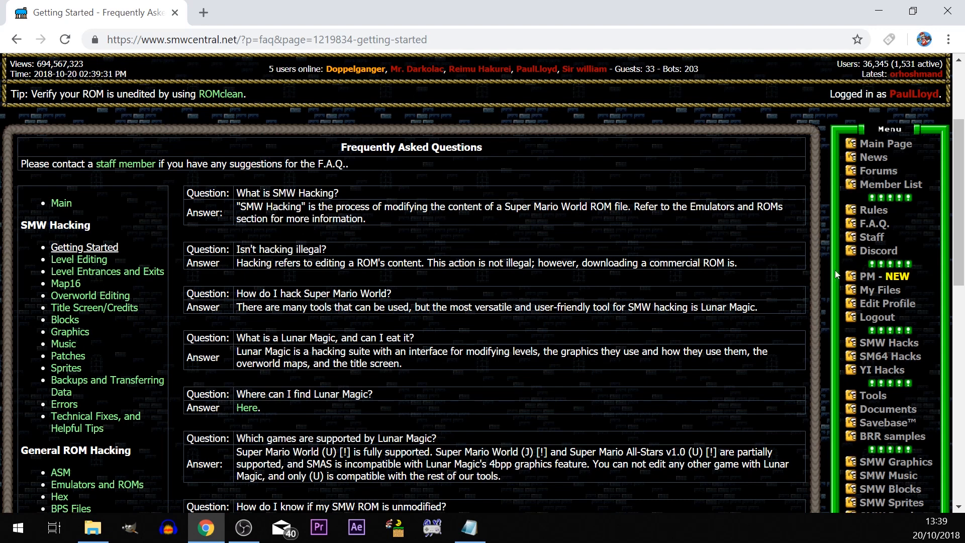
Step: Browse the site's Tools section and open the details page of Lunar Magic 2.53
{"action": "left_click", "coordinate": [873, 396]}
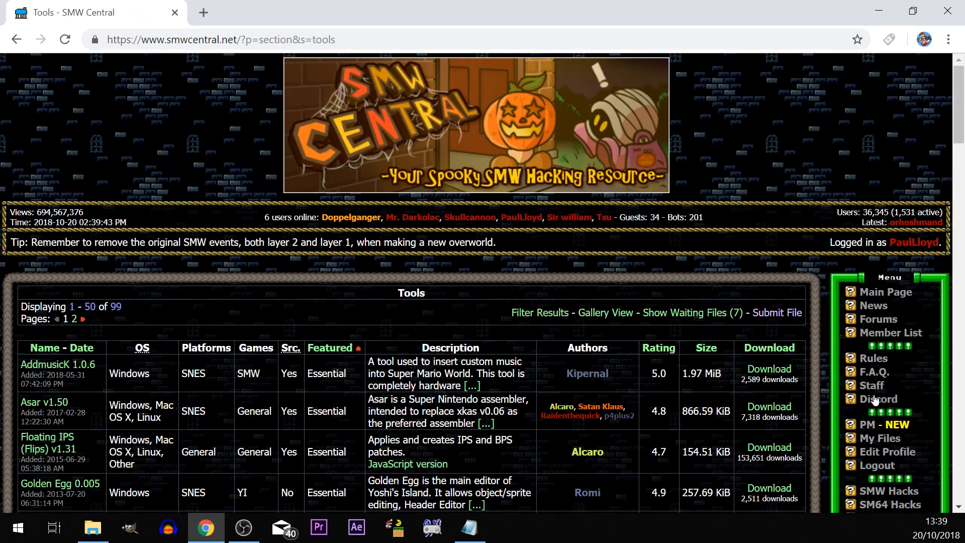
{"action": "scroll", "coordinate": [305, 463], "scroll_direction": "down", "scroll_amount": 5}
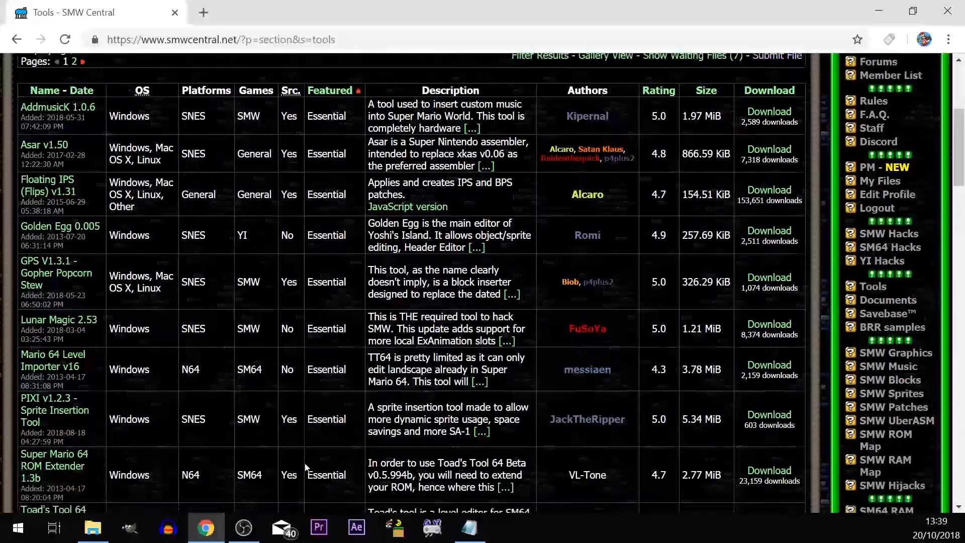
{"action": "scroll", "coordinate": [305, 463], "scroll_direction": "down", "scroll_amount": 3}
{"action": "scroll", "coordinate": [304, 463], "scroll_direction": "down", "scroll_amount": 5}
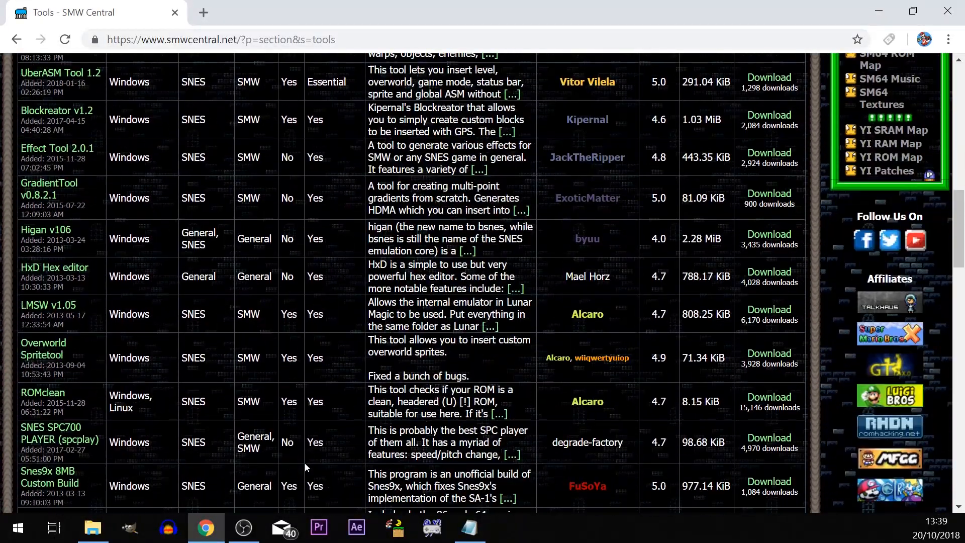
{"action": "scroll", "coordinate": [304, 463], "scroll_direction": "down", "scroll_amount": 5}
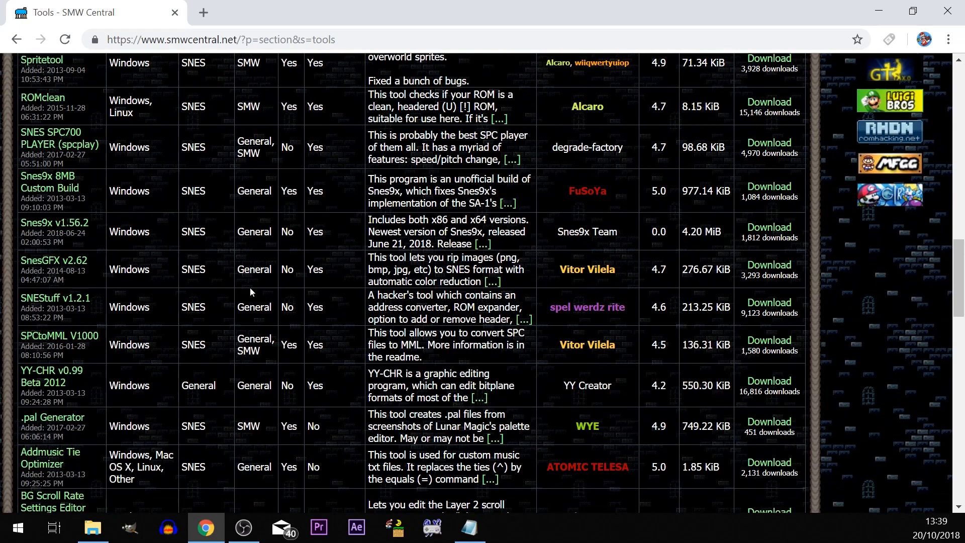
{"action": "scroll", "coordinate": [250, 288], "scroll_direction": "up", "scroll_amount": 4}
{"action": "scroll", "coordinate": [252, 290], "scroll_direction": "up", "scroll_amount": 7}
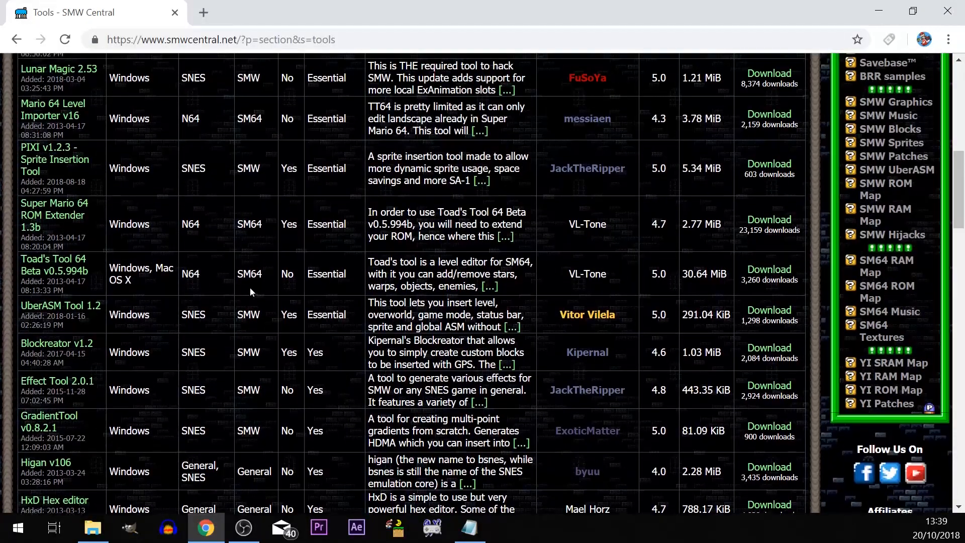
{"action": "scroll", "coordinate": [249, 288], "scroll_direction": "up", "scroll_amount": 3}
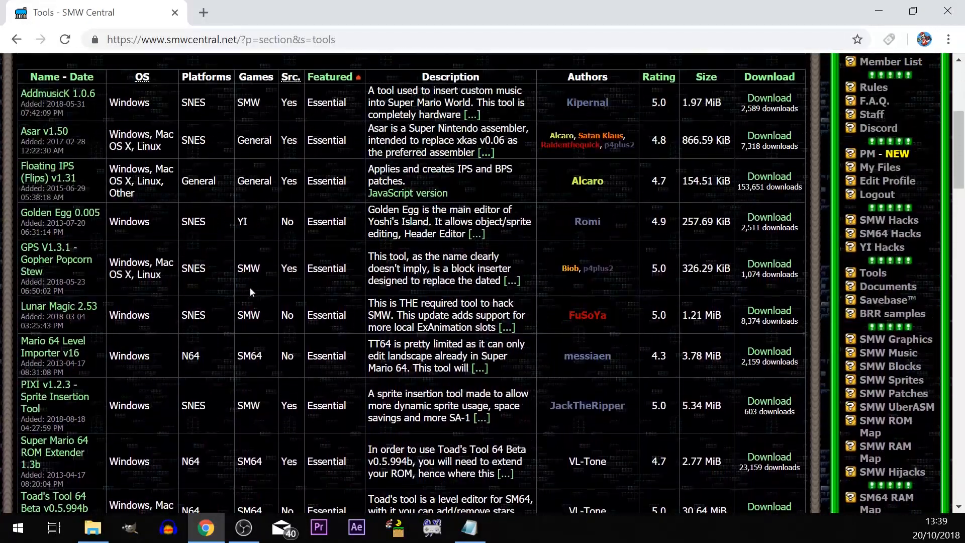
{"action": "left_click", "coordinate": [85, 307]}
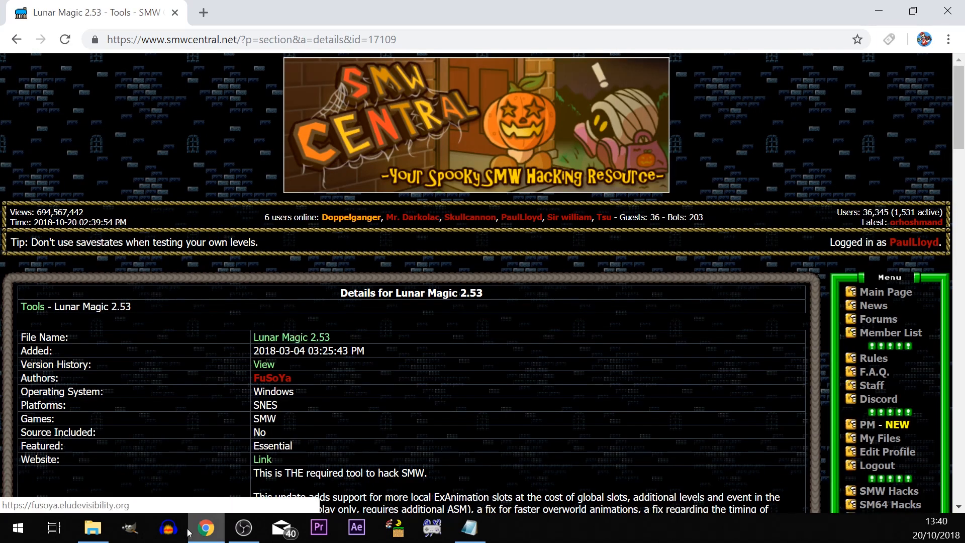
Step: Switch to File Explorer, view the contents of the extracted lm253 folder, and return to the browser
{"action": "left_click", "coordinate": [95, 536]}
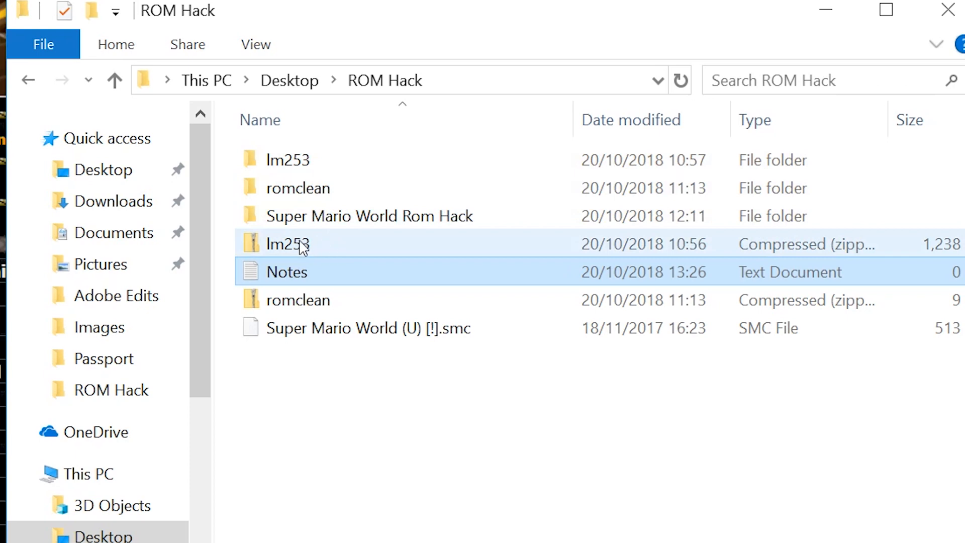
{"action": "double_click", "coordinate": [309, 159]}
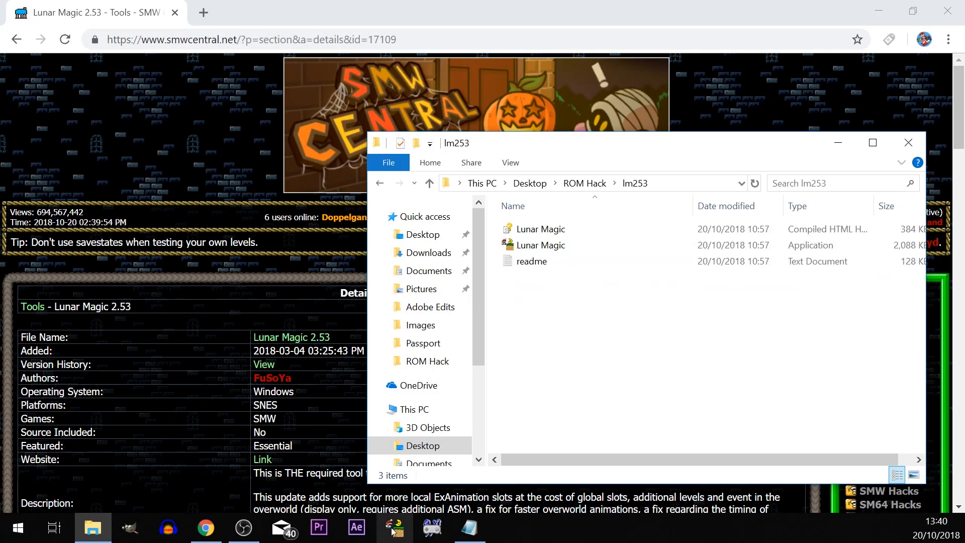
{"action": "left_click", "coordinate": [115, 324]}
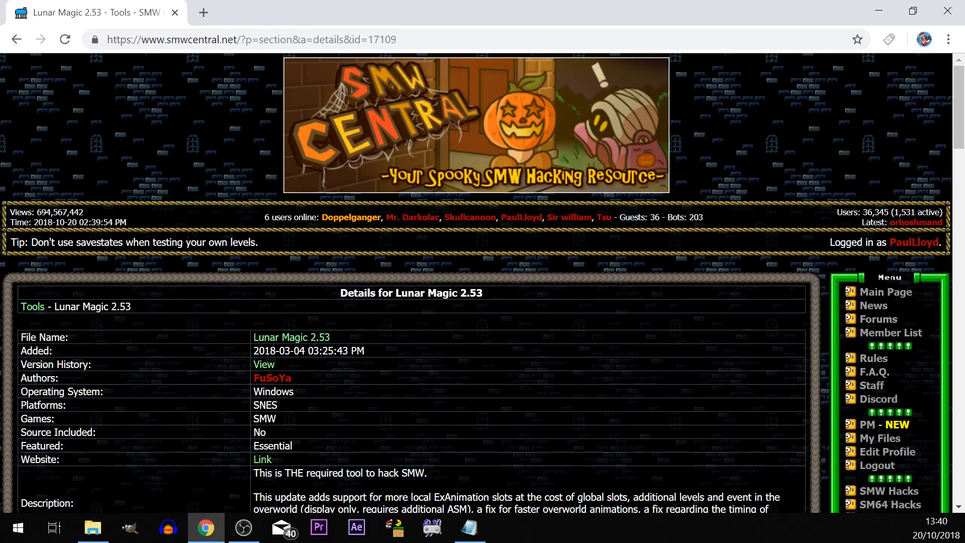
Step: Go back to the Tools list, find Snes9x v1.56.2 and examine its details page
{"action": "left_click", "coordinate": [15, 40]}
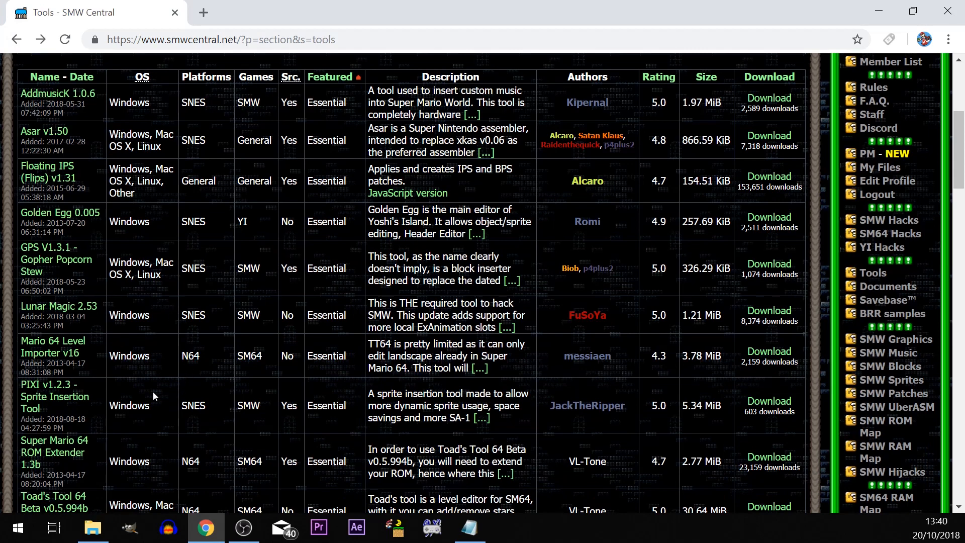
{"action": "scroll", "coordinate": [152, 392], "scroll_direction": "down", "scroll_amount": 5}
{"action": "scroll", "coordinate": [153, 391], "scroll_direction": "down", "scroll_amount": 6}
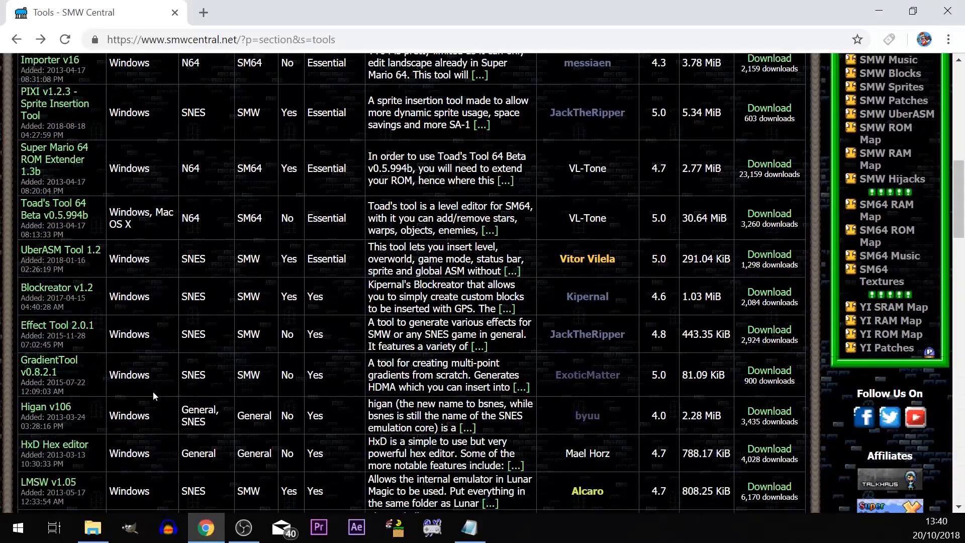
{"action": "scroll", "coordinate": [153, 395], "scroll_direction": "down", "scroll_amount": 1}
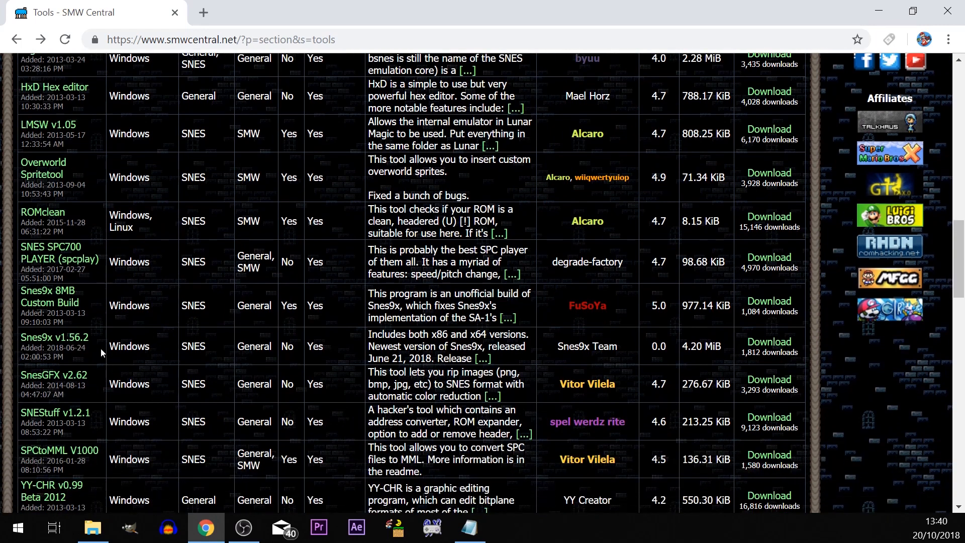
{"action": "left_click", "coordinate": [70, 343]}
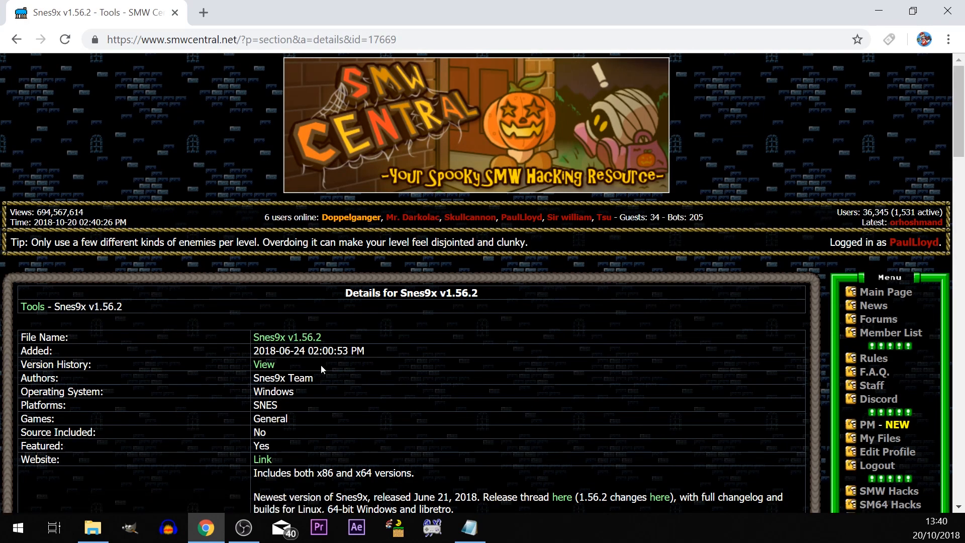
{"action": "scroll", "coordinate": [278, 445], "scroll_direction": "down", "scroll_amount": 3}
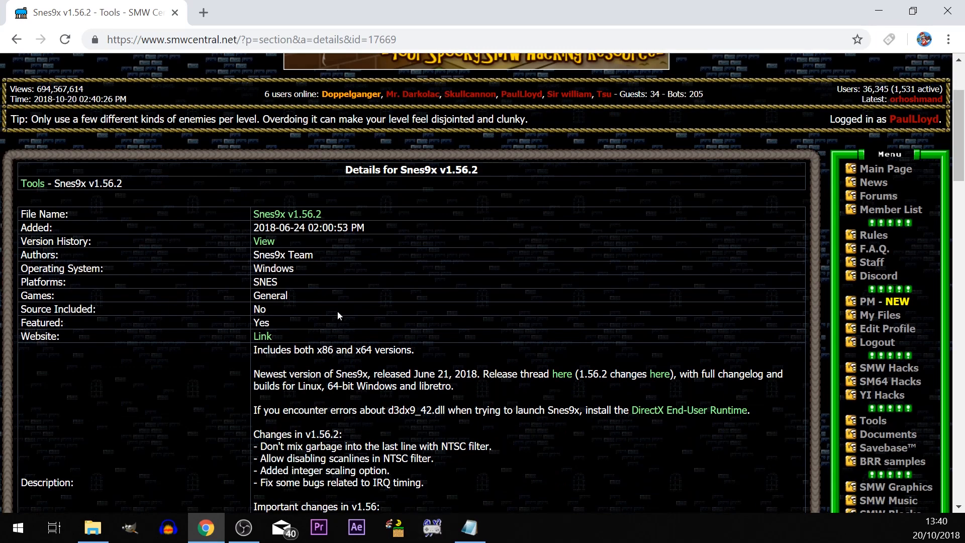
{"action": "scroll", "coordinate": [337, 310], "scroll_direction": "up", "scroll_amount": 3}
Step: Go back to the Tools list, then switch to File Explorer and locate Super Mario World (U) [!].smc in the ROM Hack folder
{"action": "key", "text": "alt+Left"}
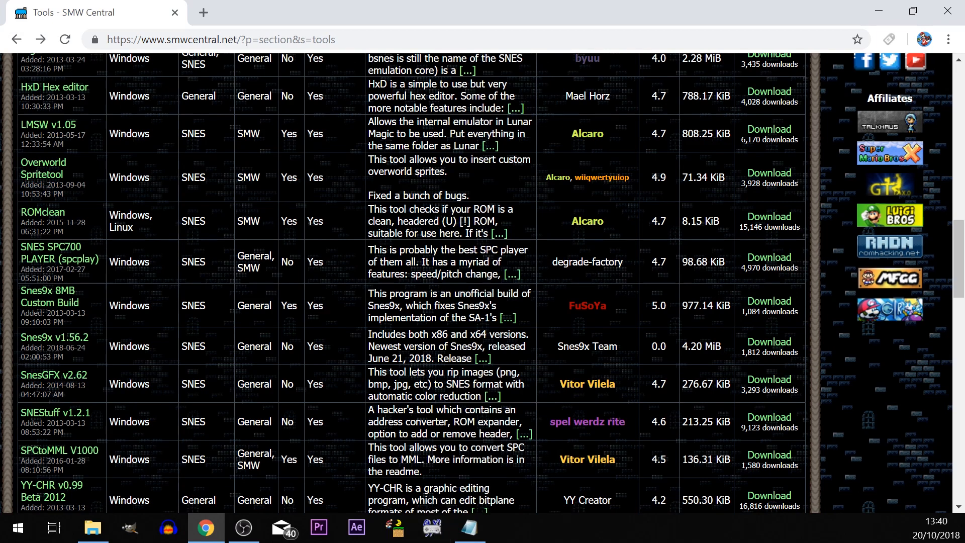
{"action": "scroll", "coordinate": [303, 424], "scroll_direction": "up", "scroll_amount": 6}
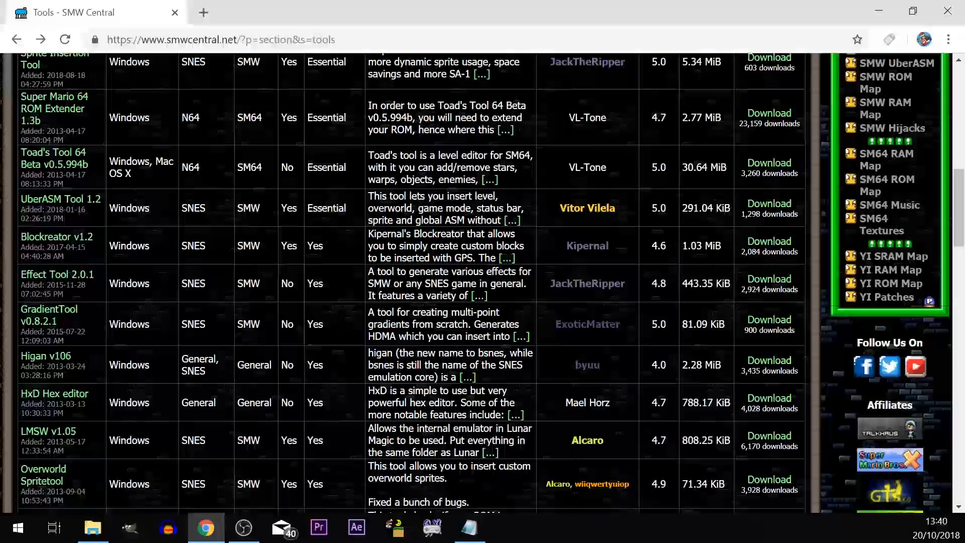
{"action": "left_click", "coordinate": [93, 527]}
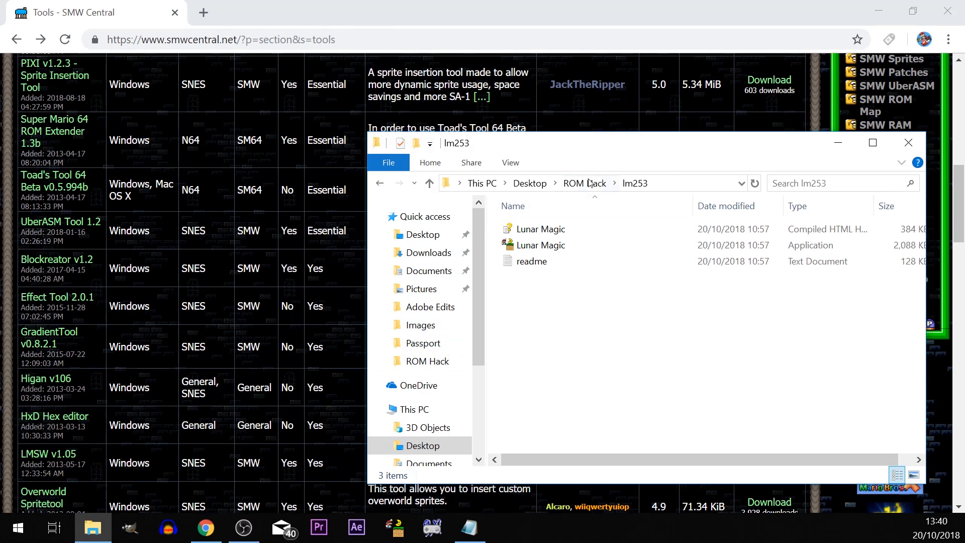
{"action": "left_click", "coordinate": [585, 183]}
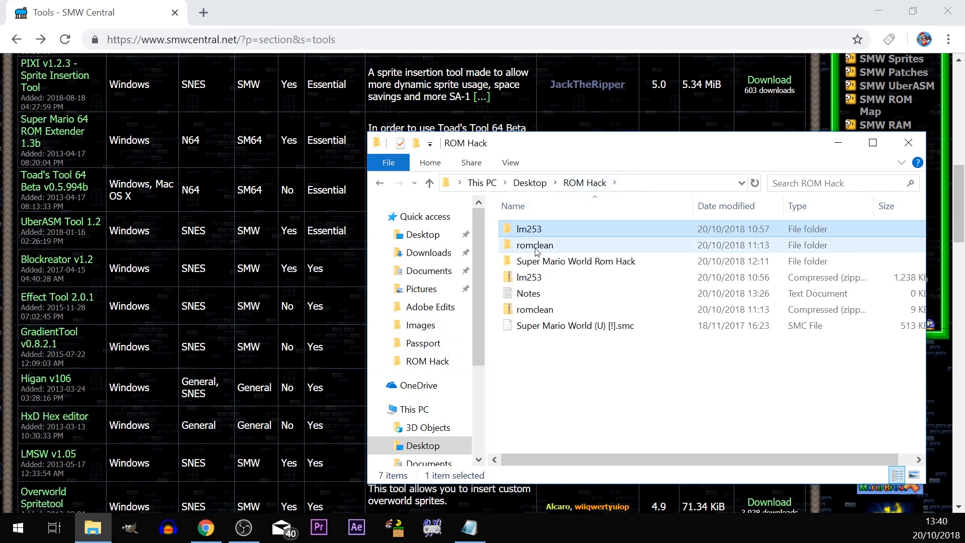
{"action": "left_click", "coordinate": [585, 326]}
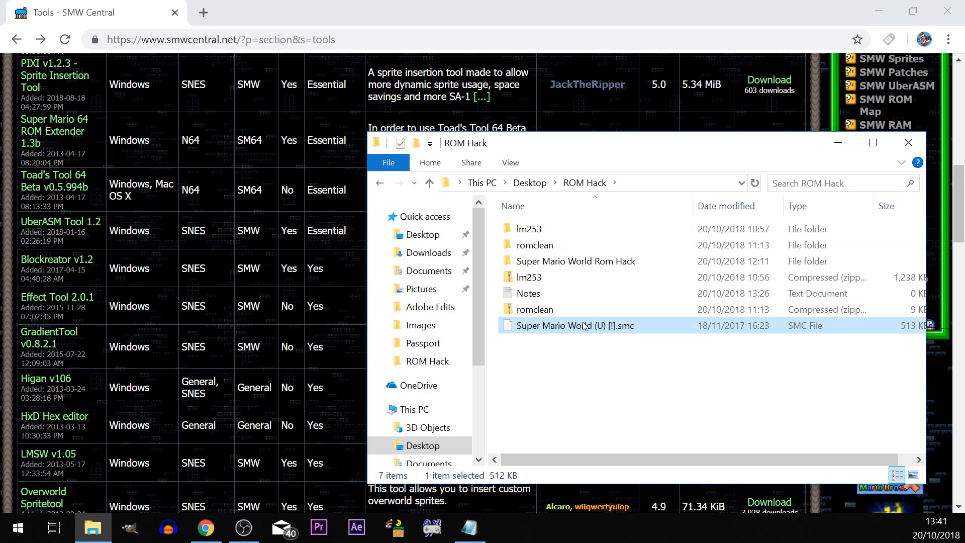
{"action": "left_click", "coordinate": [561, 360]}
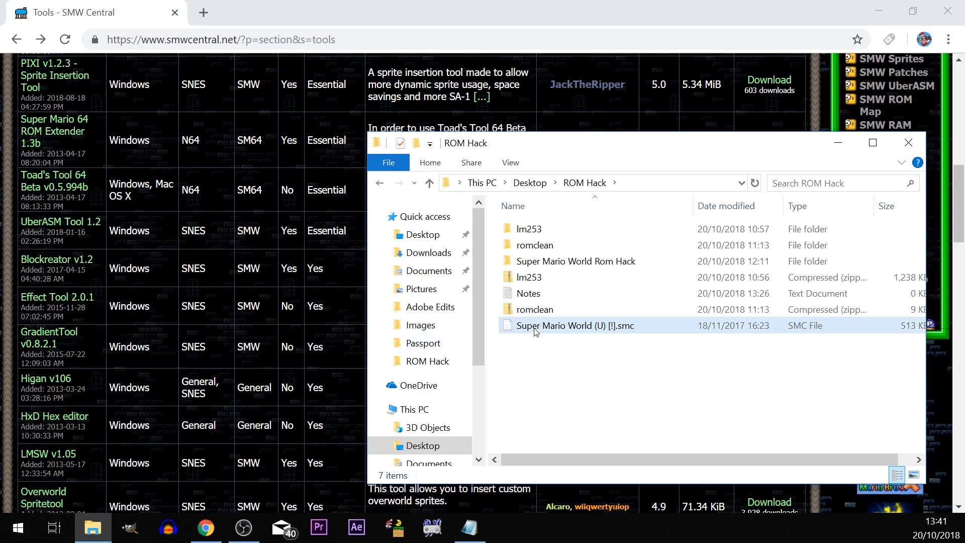
Step: Return to the browser, find ROMclean in the Tools list and view its details page
{"action": "left_click", "coordinate": [222, 369]}
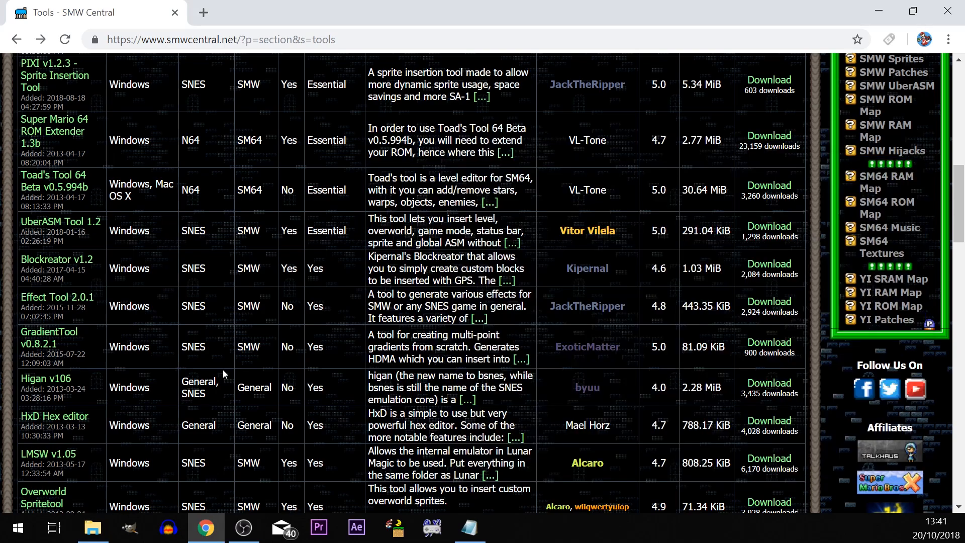
{"action": "scroll", "coordinate": [223, 369], "scroll_direction": "up", "scroll_amount": 5}
{"action": "scroll", "coordinate": [222, 369], "scroll_direction": "up", "scroll_amount": 6}
{"action": "scroll", "coordinate": [222, 370], "scroll_direction": "down", "scroll_amount": 4}
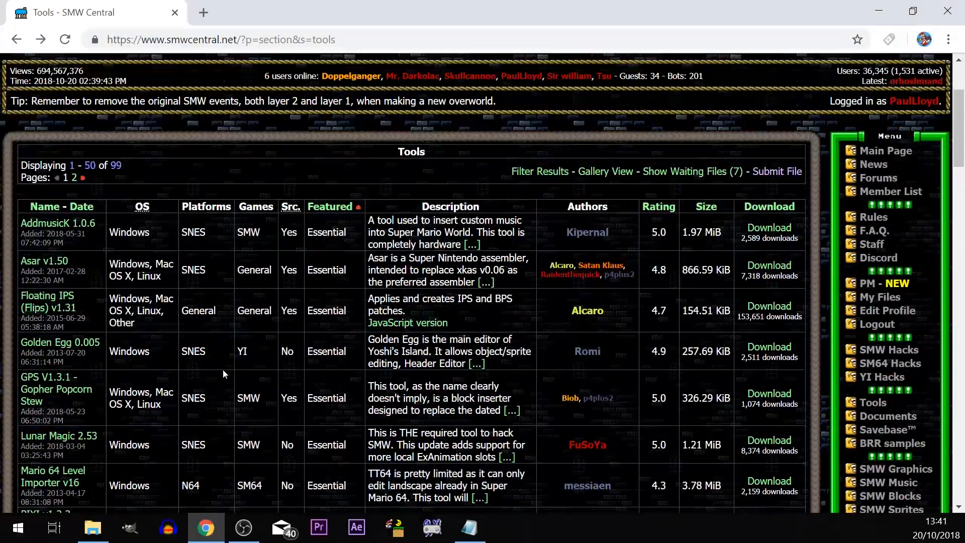
{"action": "scroll", "coordinate": [222, 369], "scroll_direction": "down", "scroll_amount": 2}
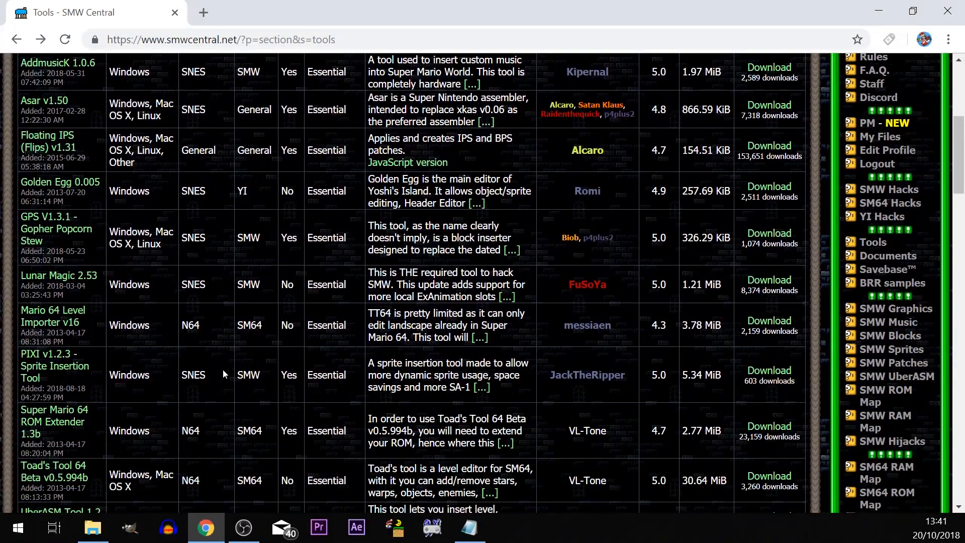
{"action": "scroll", "coordinate": [222, 369], "scroll_direction": "down", "scroll_amount": 4}
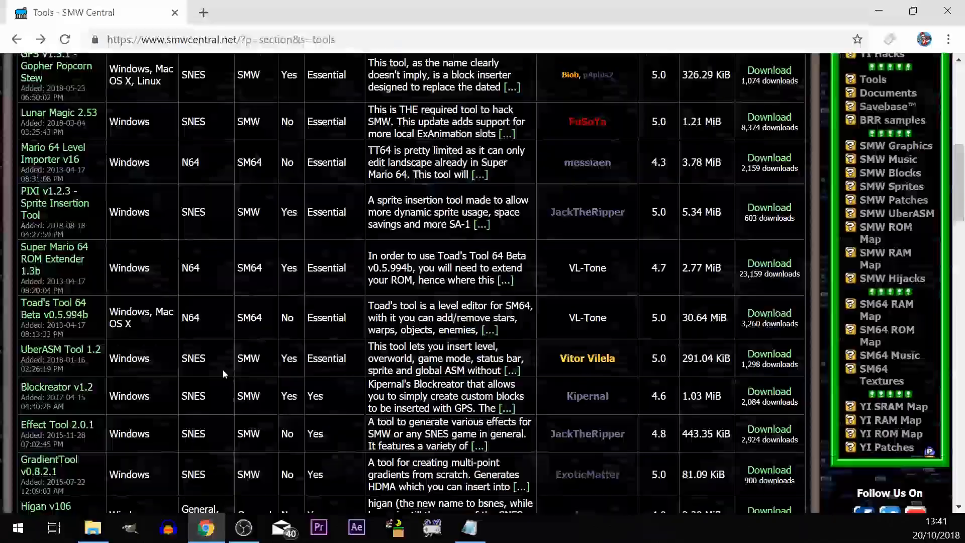
{"action": "scroll", "coordinate": [222, 369], "scroll_direction": "down", "scroll_amount": 4}
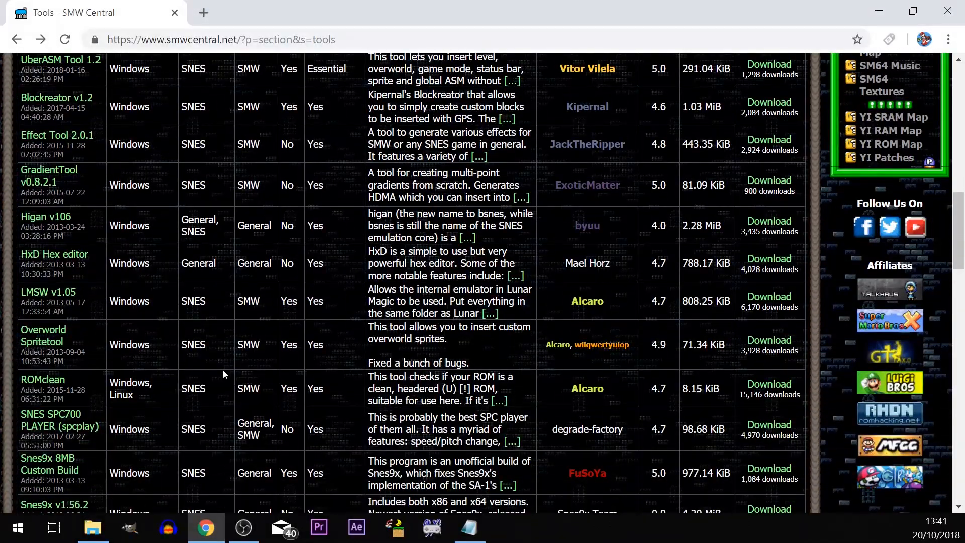
{"action": "scroll", "coordinate": [222, 369], "scroll_direction": "up", "scroll_amount": 9}
{"action": "scroll", "coordinate": [222, 369], "scroll_direction": "down", "scroll_amount": 10}
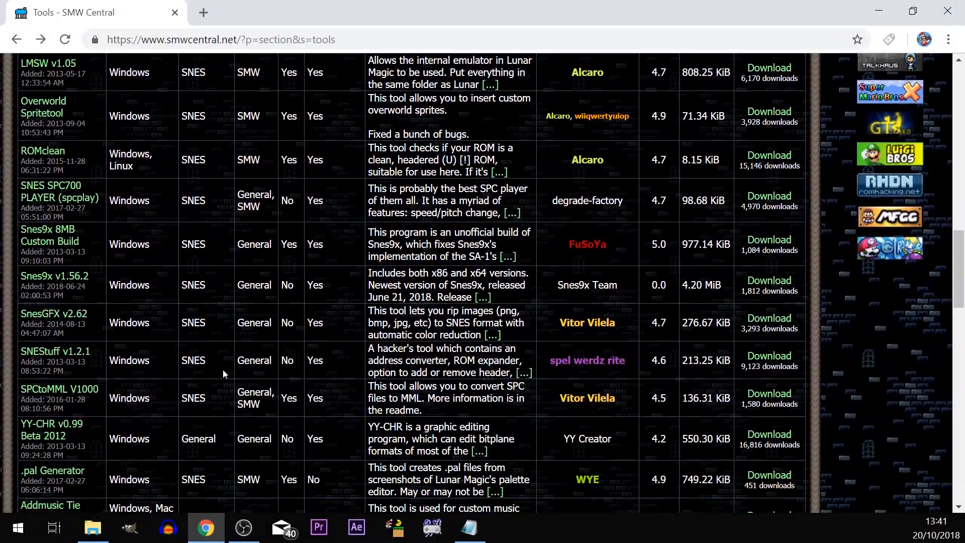
{"action": "scroll", "coordinate": [222, 369], "scroll_direction": "up", "scroll_amount": 2}
{"action": "left_click", "coordinate": [53, 303]}
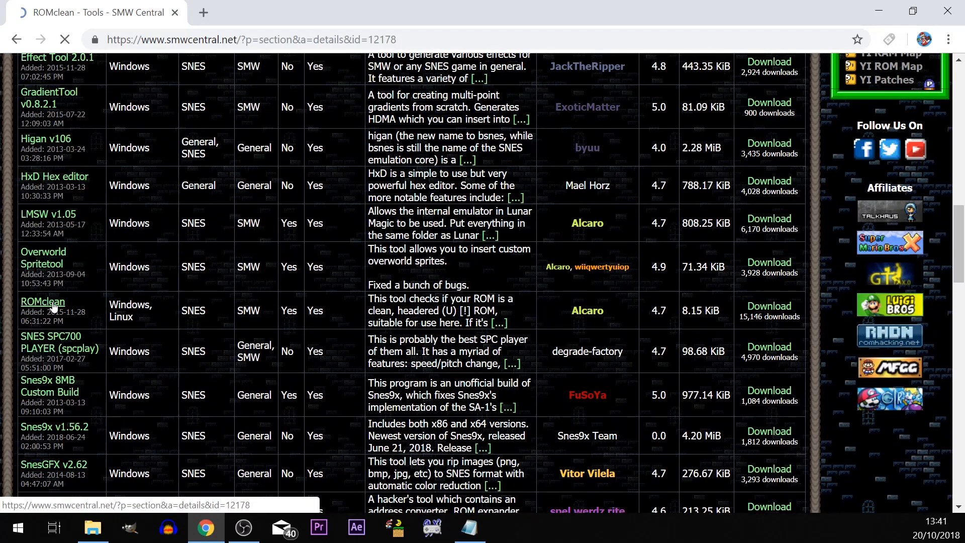
{"action": "scroll", "coordinate": [222, 448], "scroll_direction": "down", "scroll_amount": 2}
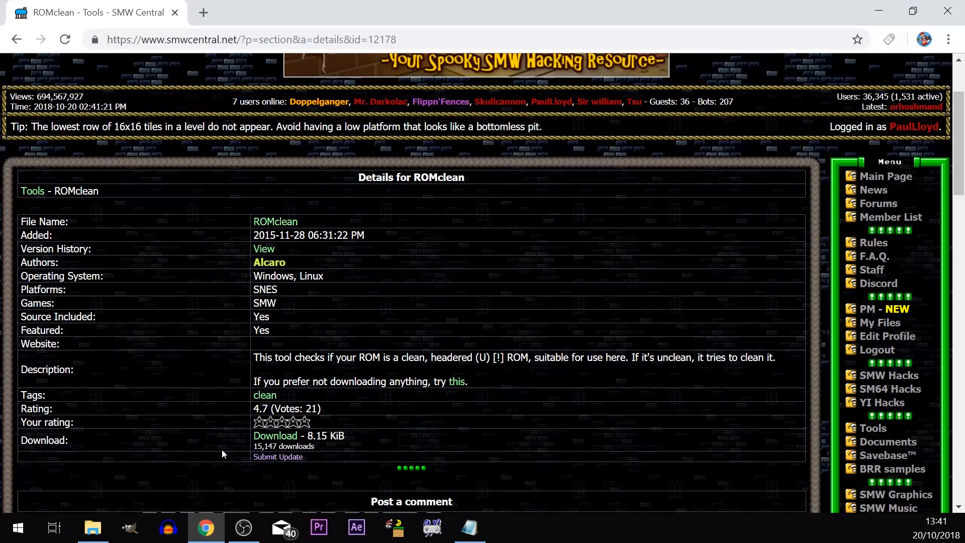
Step: Check Super Mario World (U) [!].smc from the ROM Hack folder with ROMclean's online version, and return to the ROMclean details page
{"action": "left_click", "coordinate": [457, 384]}
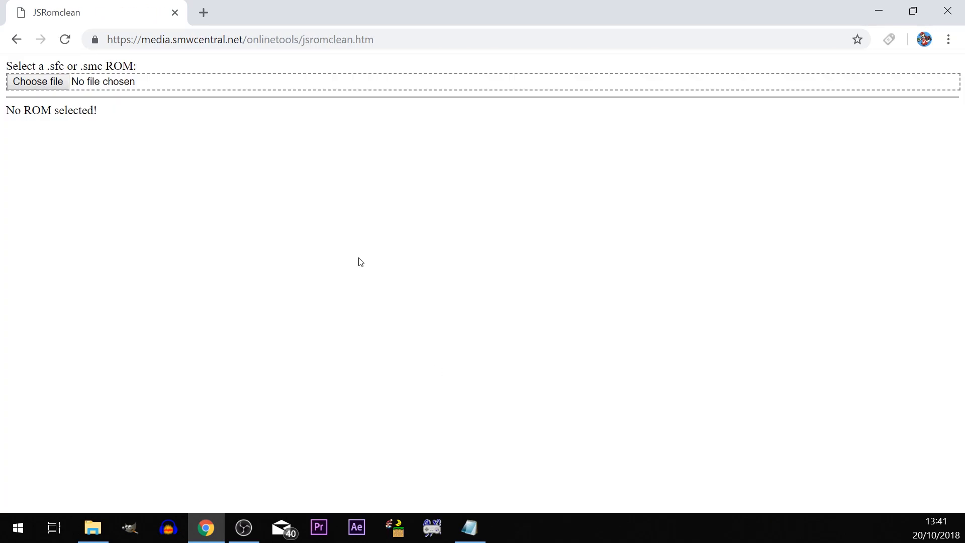
{"action": "left_click", "coordinate": [38, 82]}
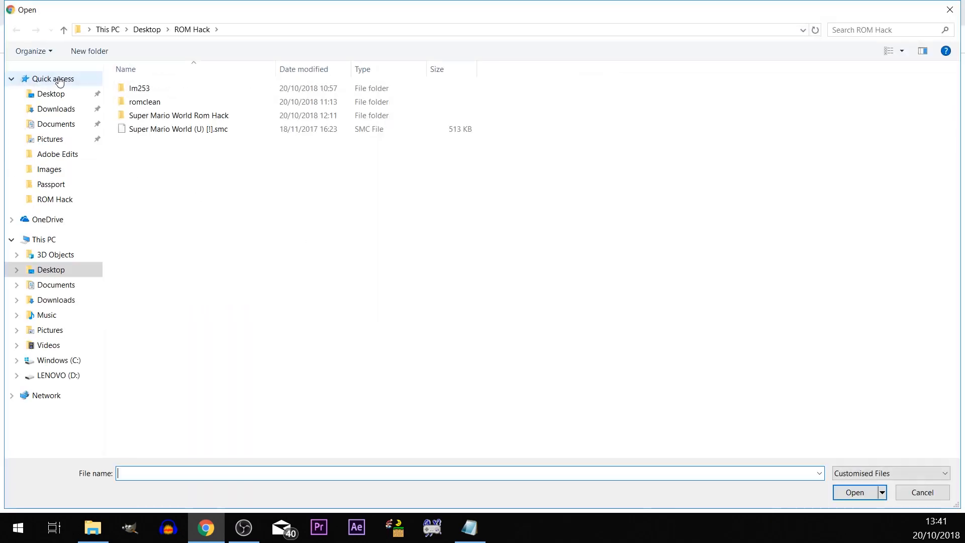
{"action": "double_click", "coordinate": [163, 130]}
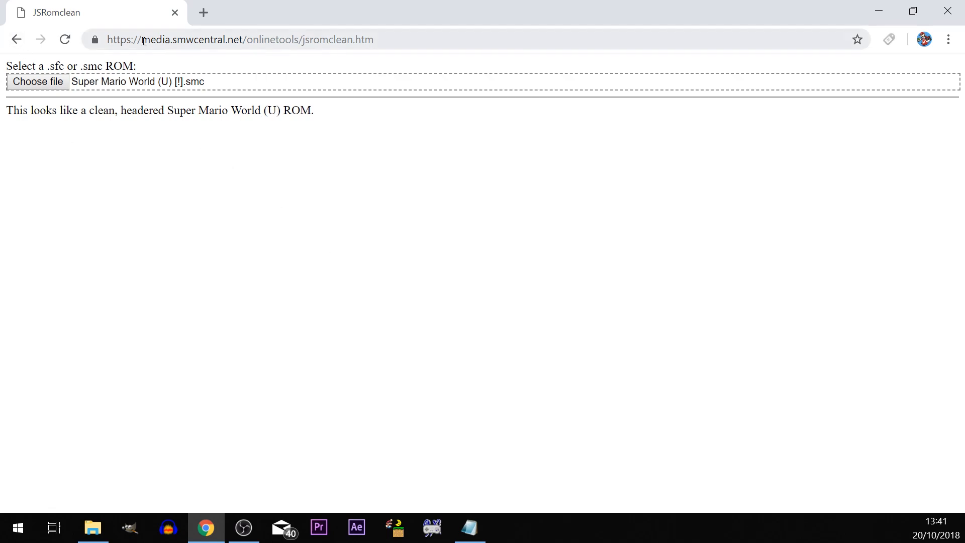
{"action": "left_click", "coordinate": [17, 40]}
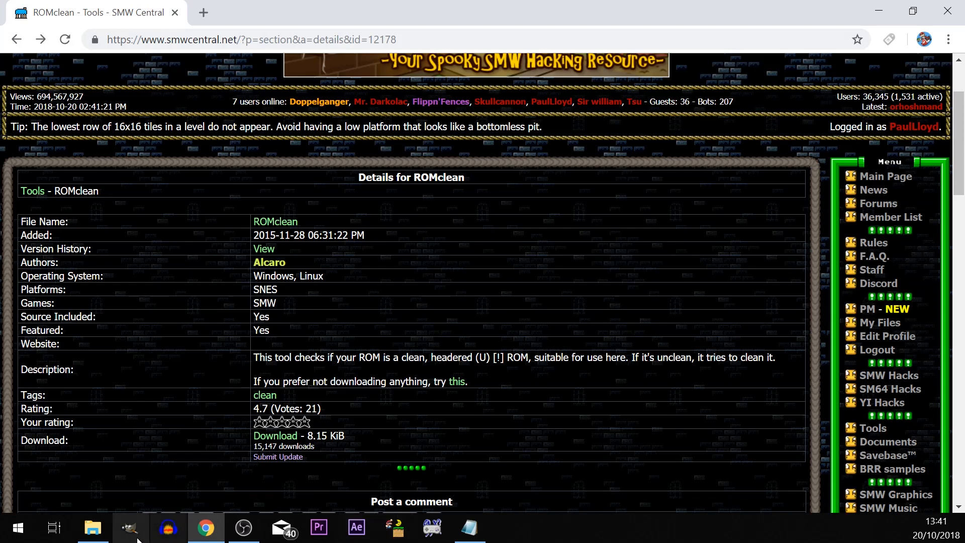
Step: Look at Super Mario World (U) [!].smc in File Explorer again, and return to the ROMclean details page in the browser
{"action": "left_click", "coordinate": [92, 527]}
{"action": "left_click", "coordinate": [547, 327]}
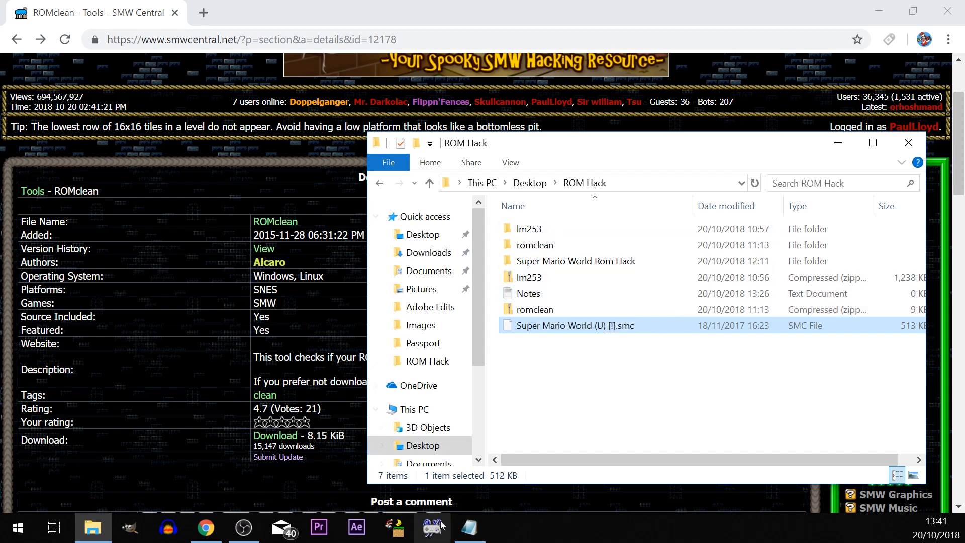
{"action": "left_click", "coordinate": [591, 357]}
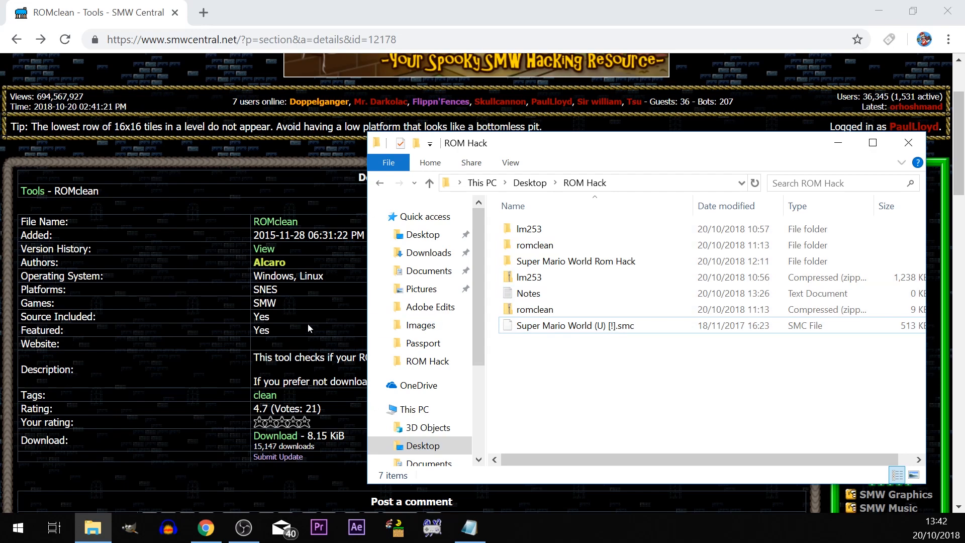
{"action": "left_click", "coordinate": [249, 292]}
{"action": "scroll", "coordinate": [249, 292], "scroll_direction": "up", "scroll_amount": 2}
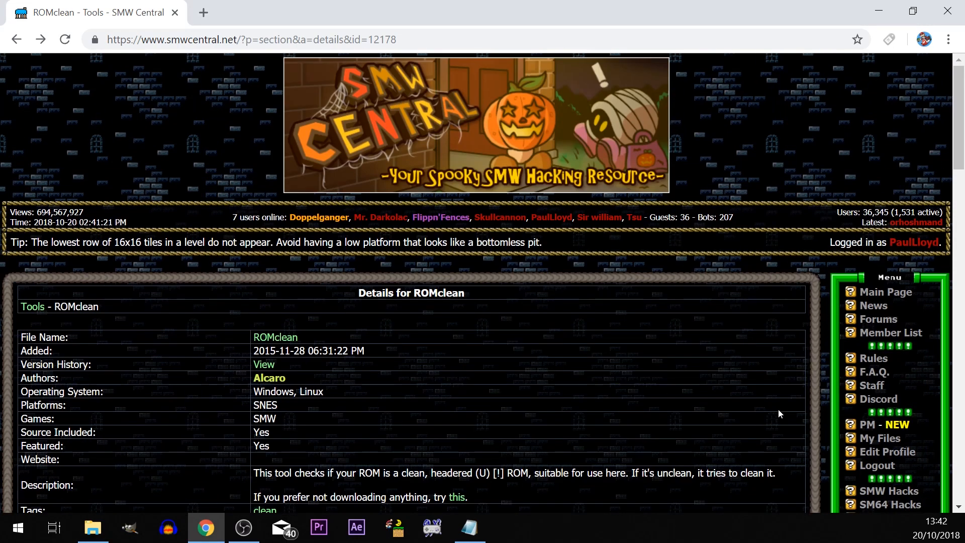
{"action": "scroll", "coordinate": [779, 408], "scroll_direction": "down", "scroll_amount": 3}
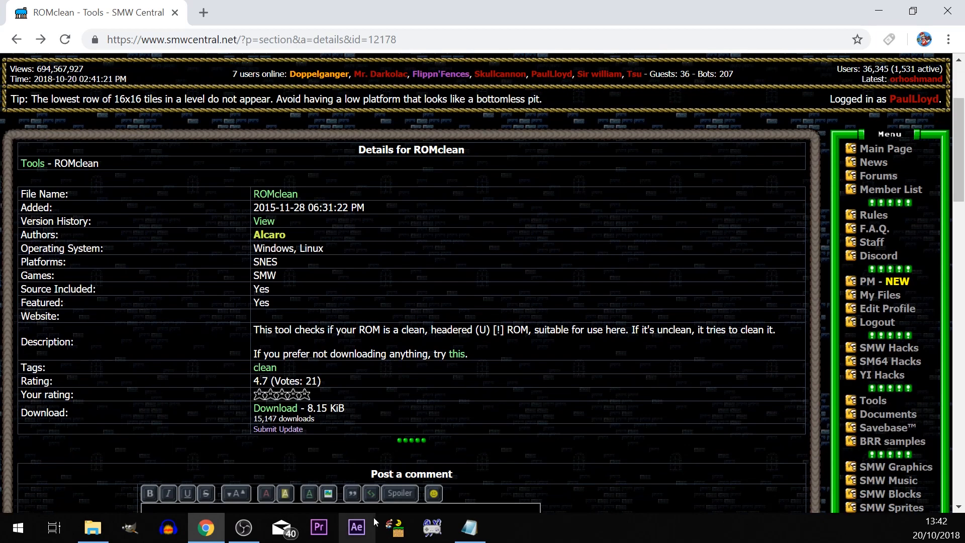
Step: Launch Lunar Magic, and in File Explorer open the Super Mario World Rom Hack folder to find its copy of the ROM
{"action": "left_click", "coordinate": [395, 529]}
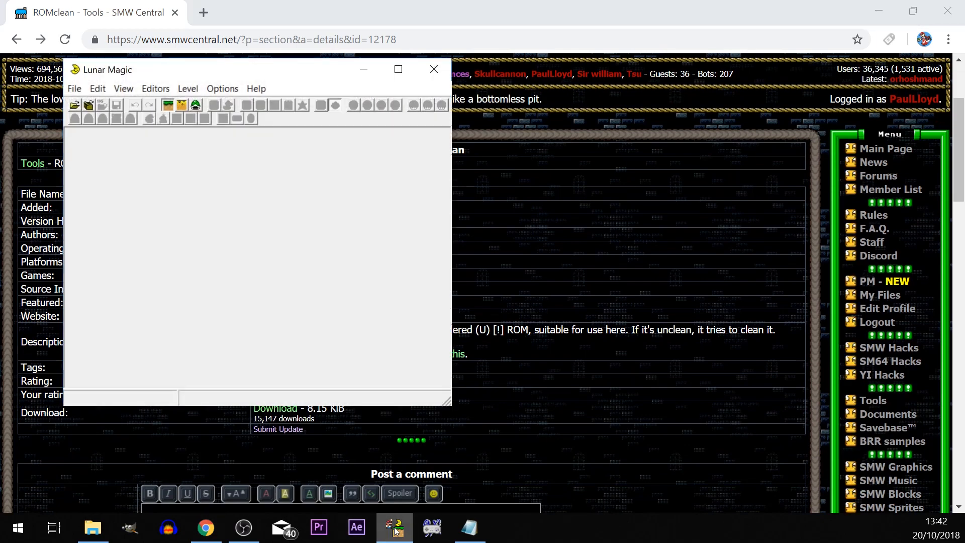
{"action": "left_click", "coordinate": [103, 535]}
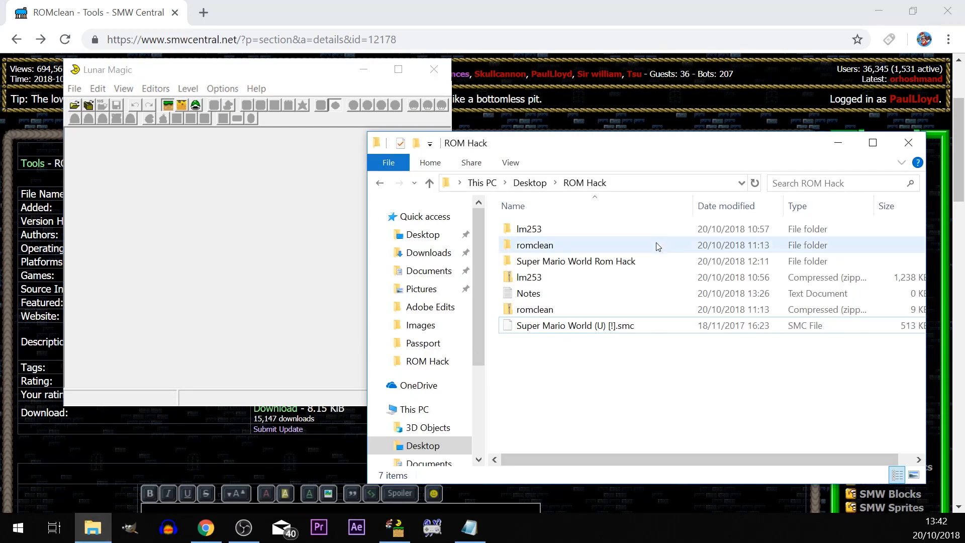
{"action": "double_click", "coordinate": [604, 261]}
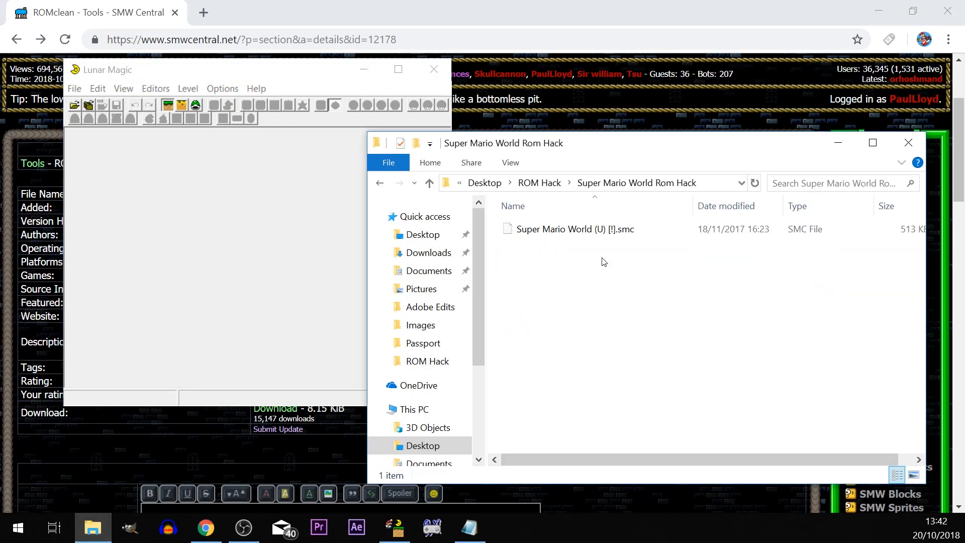
{"action": "left_click", "coordinate": [558, 233]}
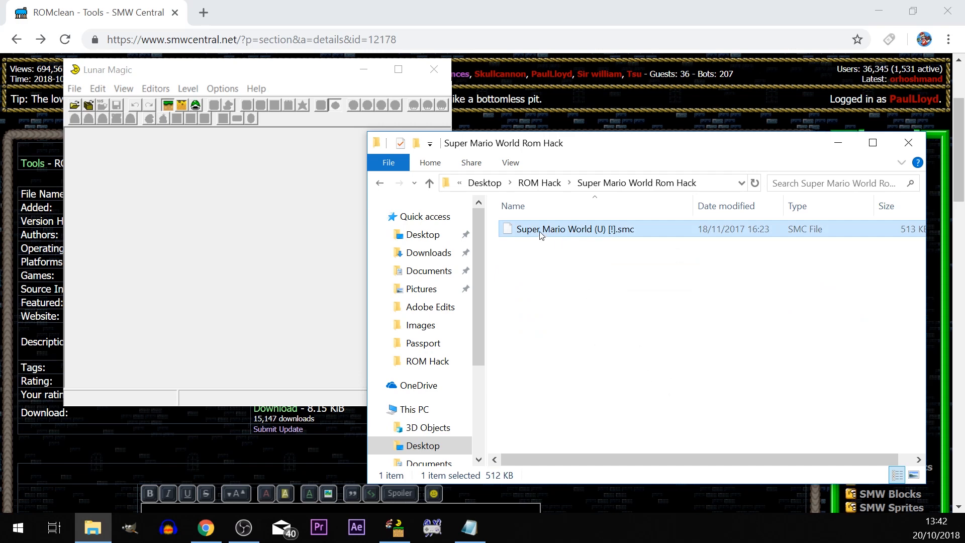
{"action": "left_click", "coordinate": [549, 265]}
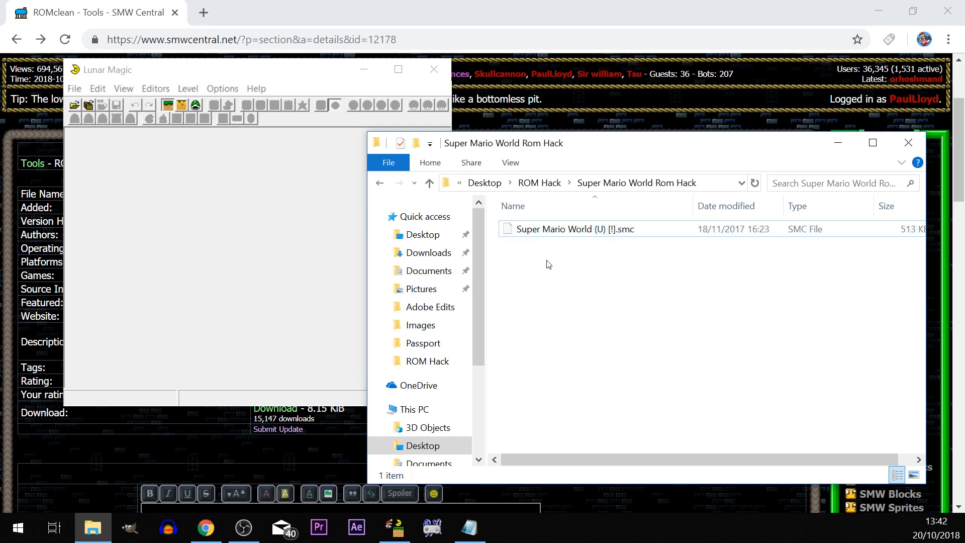
Step: Open Super Mario World (U) [!].smc from the Super Mario World Rom Hack folder in Lunar Magic, maximize the window and look over level 105
{"action": "left_click", "coordinate": [75, 107]}
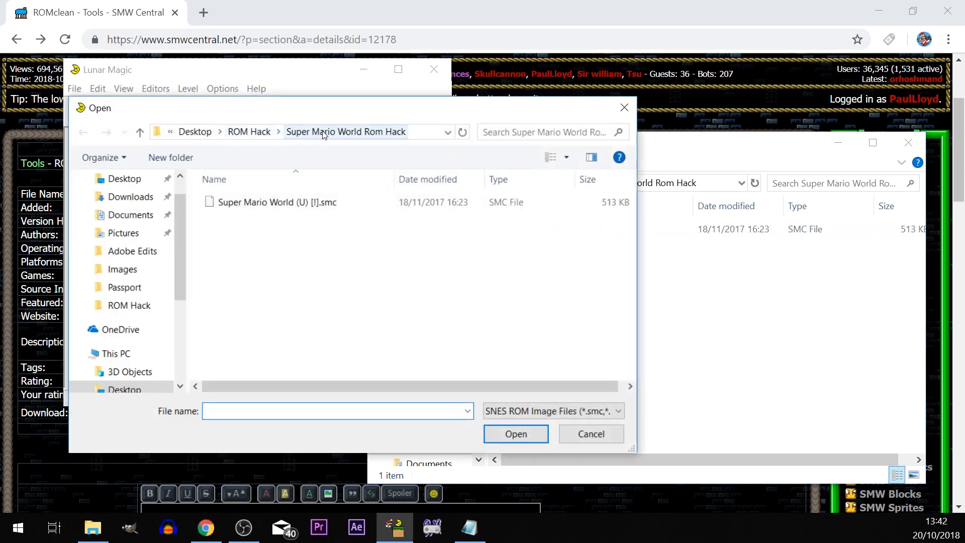
{"action": "double_click", "coordinate": [278, 205]}
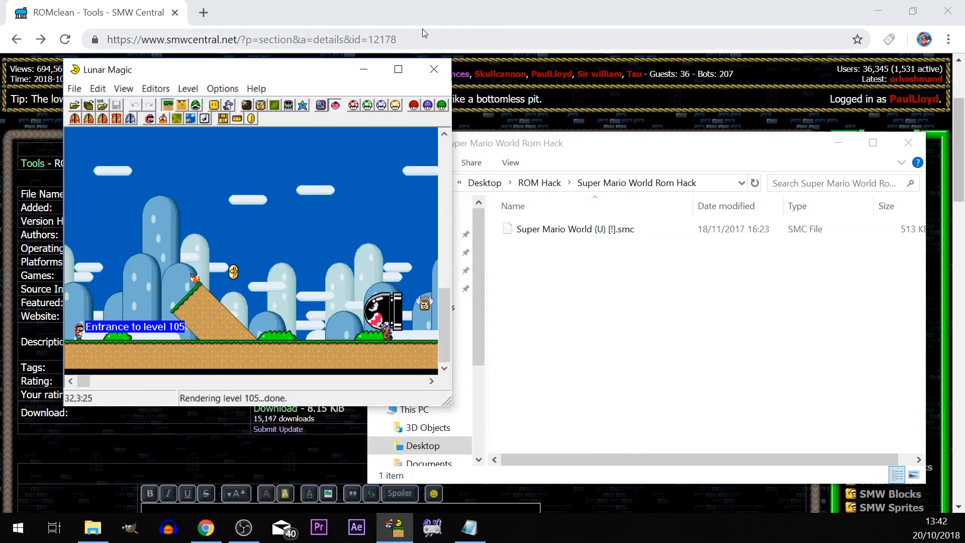
{"action": "left_click", "coordinate": [396, 69]}
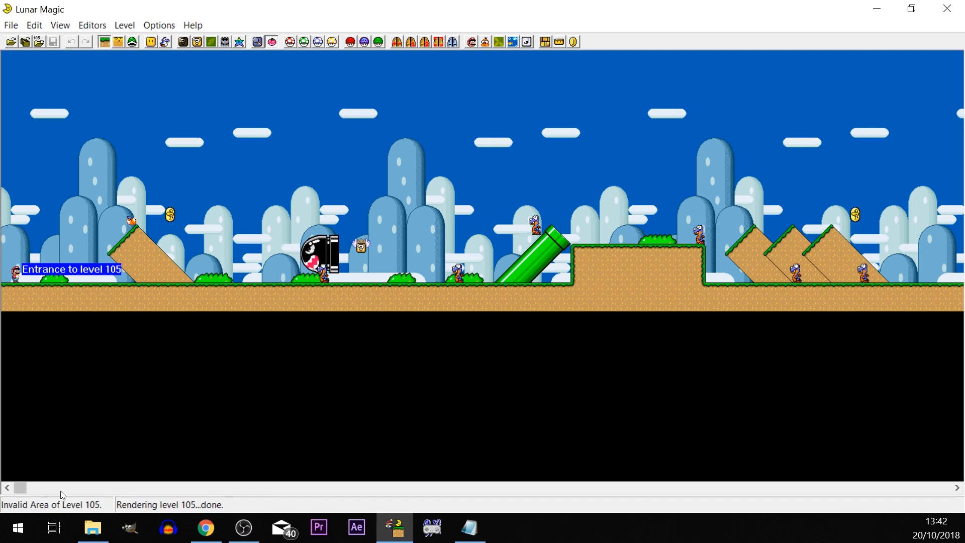
{"action": "left_click_drag", "start_coordinate": [17, 488], "coordinate": [582, 486]}
{"action": "left_click_drag", "start_coordinate": [641, 452], "coordinate": [12, 443]}
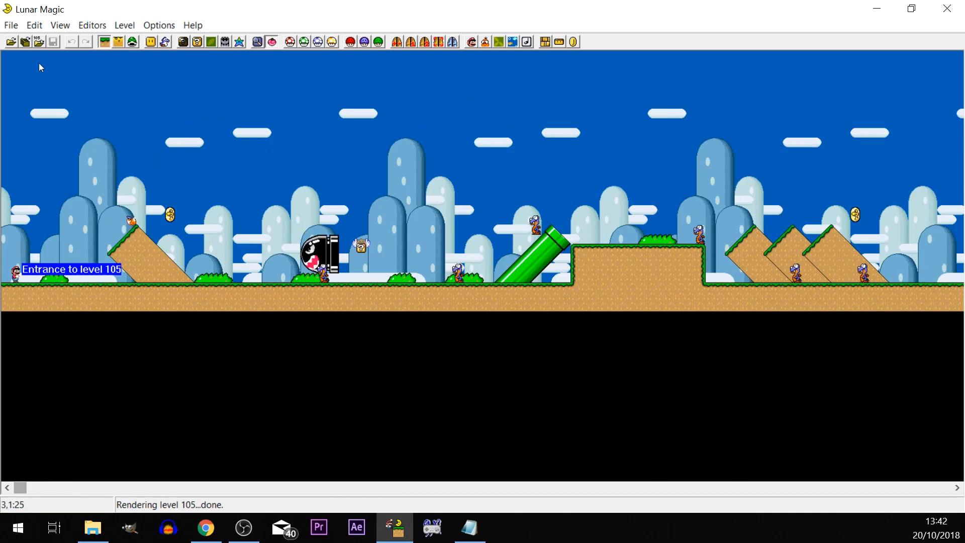
Step: Try out the layer 1, layer 2 and sprite editing modes on level 105, and look through the available view options
{"action": "left_click", "coordinate": [121, 44]}
{"action": "left_click", "coordinate": [133, 42]}
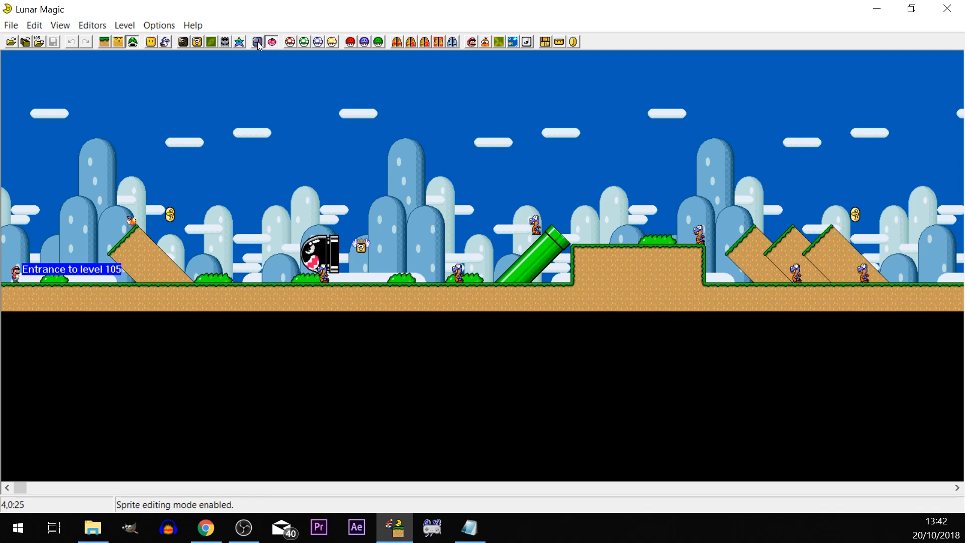
{"action": "left_click", "coordinate": [56, 25]}
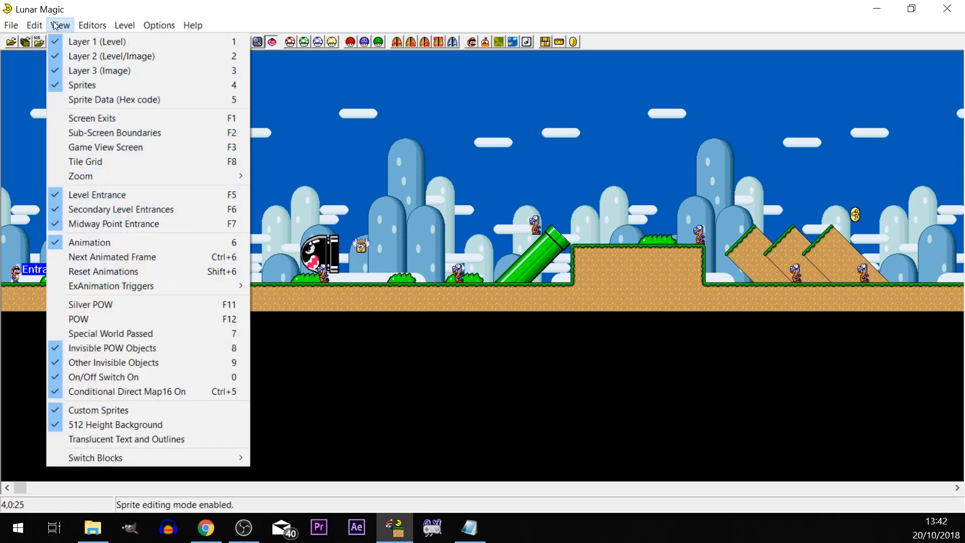
{"action": "left_click", "coordinate": [56, 25]}
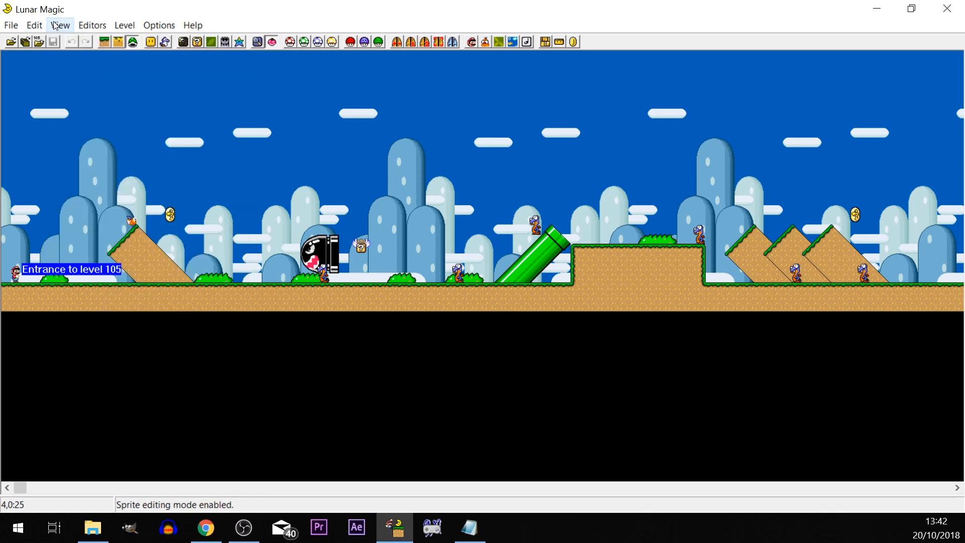
{"action": "left_click", "coordinate": [106, 43]}
{"action": "left_click", "coordinate": [119, 45]}
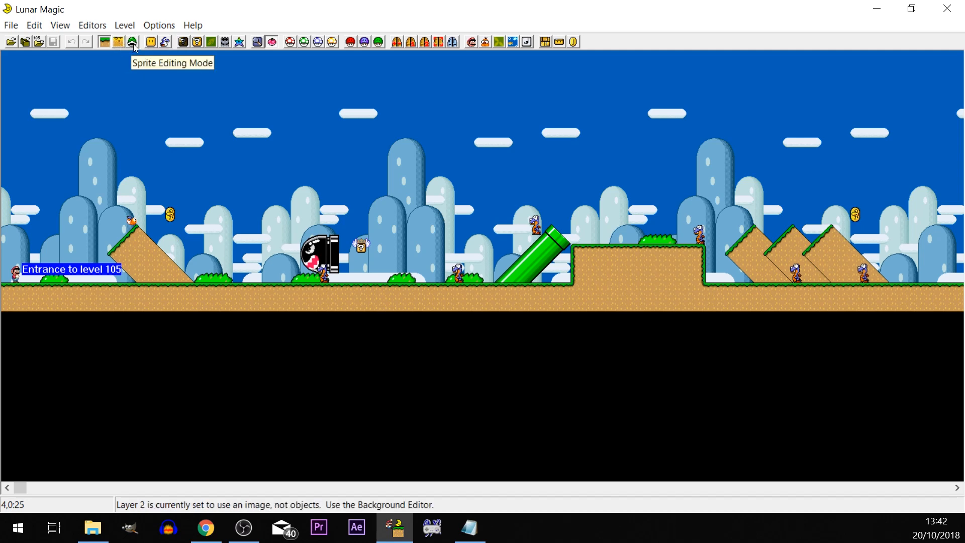
Step: In sprite editing mode, move the sprite from the first hill's peak down onto the bush beyond the Banzai Bill
{"action": "left_click", "coordinate": [133, 45]}
{"action": "left_click_drag", "start_coordinate": [107, 185], "coordinate": [402, 269]}
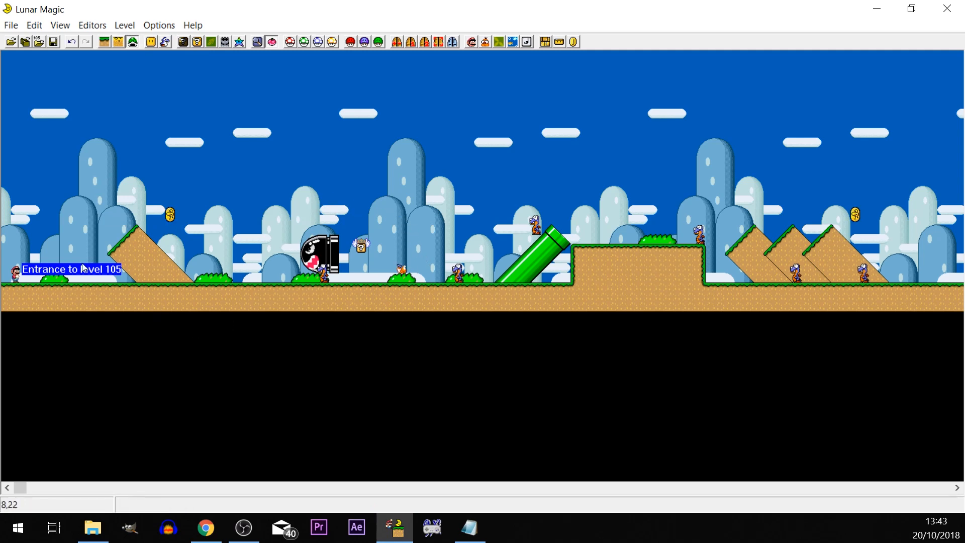
{"action": "left_click", "coordinate": [211, 294]}
Step: In layer 1 editing mode, raise the main ground strip above the level and shift the first hill towards the Banzai Bill
{"action": "left_click", "coordinate": [104, 42]}
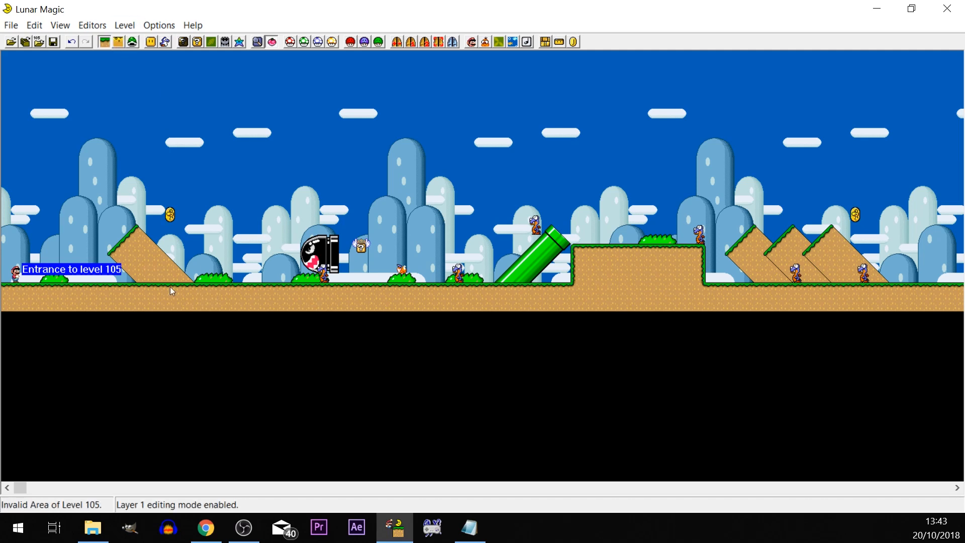
{"action": "left_click_drag", "start_coordinate": [173, 298], "coordinate": [219, 187]}
{"action": "left_click", "coordinate": [219, 226]}
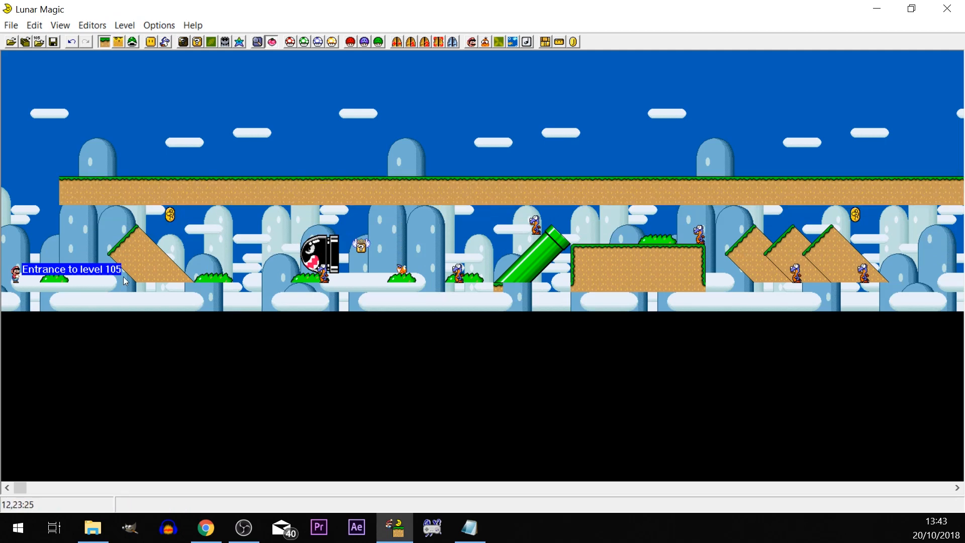
{"action": "left_click_drag", "start_coordinate": [145, 257], "coordinate": [232, 261]}
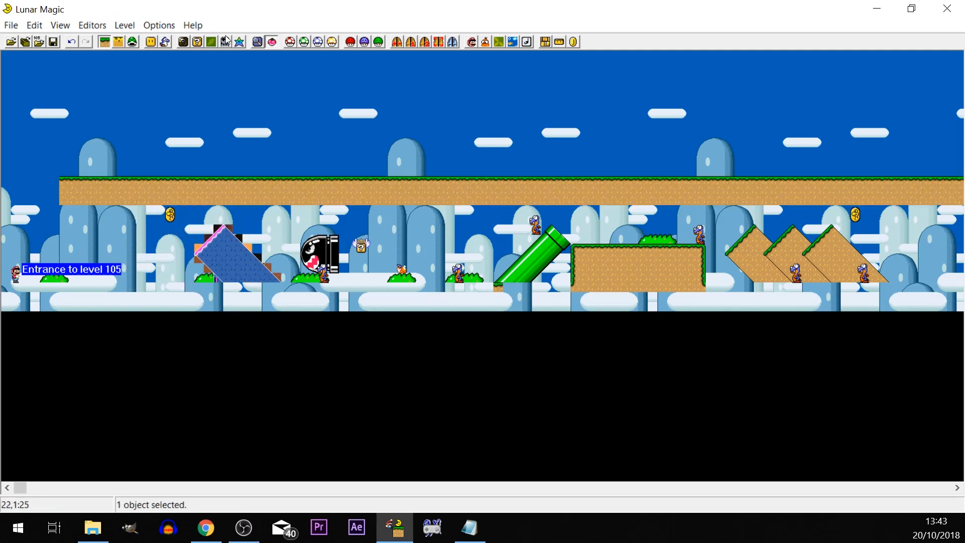
Step: Look at the 16x16 Tile Map Editor, and close Lunar Magic without saving the level to the ROM
{"action": "left_click", "coordinate": [203, 41]}
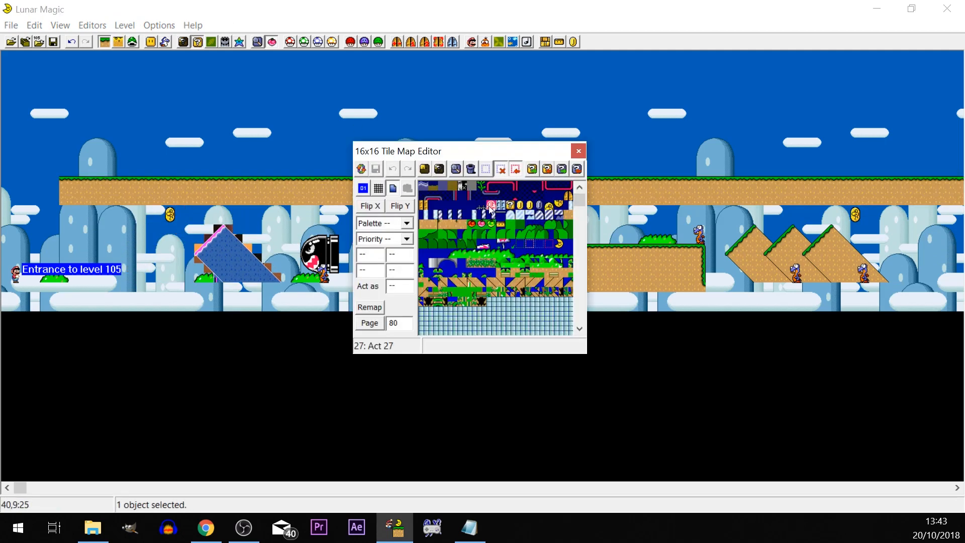
{"action": "left_click", "coordinate": [579, 152]}
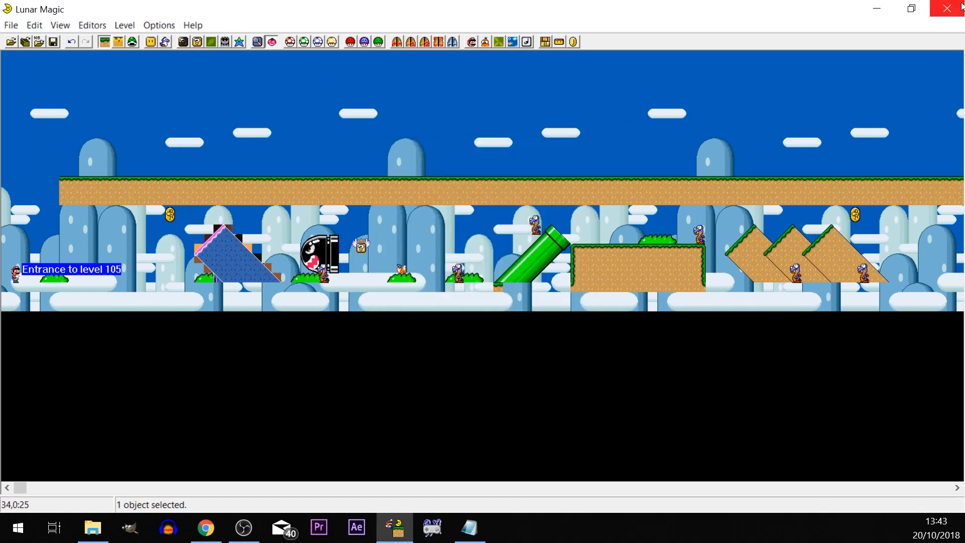
{"action": "left_click", "coordinate": [941, 10]}
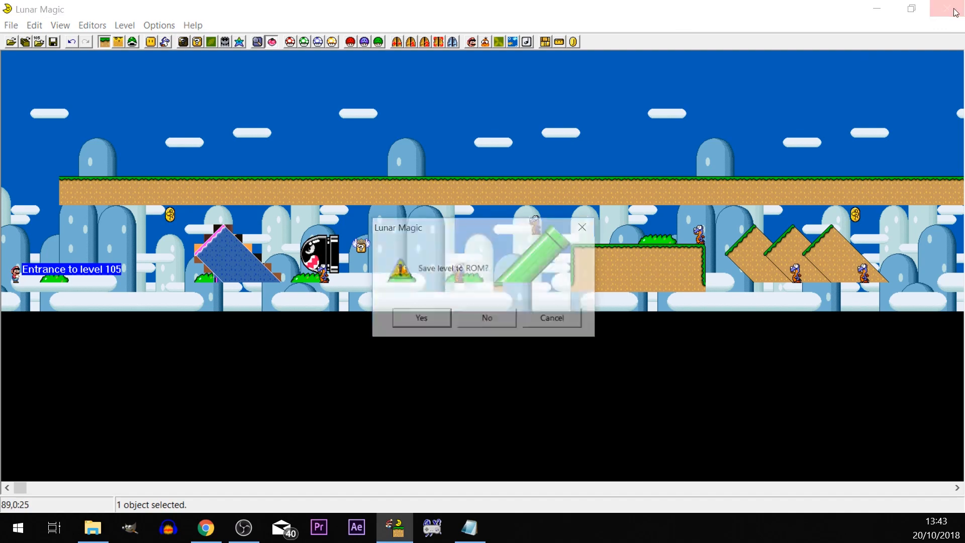
{"action": "left_click", "coordinate": [500, 320]}
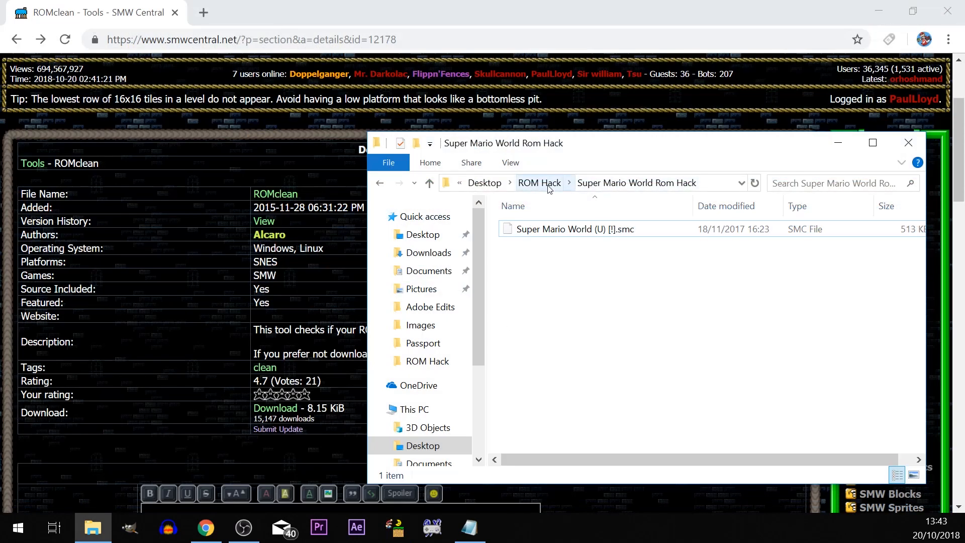
Step: Run the ROM from the Super Mario World Rom Hack folder in Snes9X to view its title screen, and close the emulator
{"action": "left_click", "coordinate": [432, 528]}
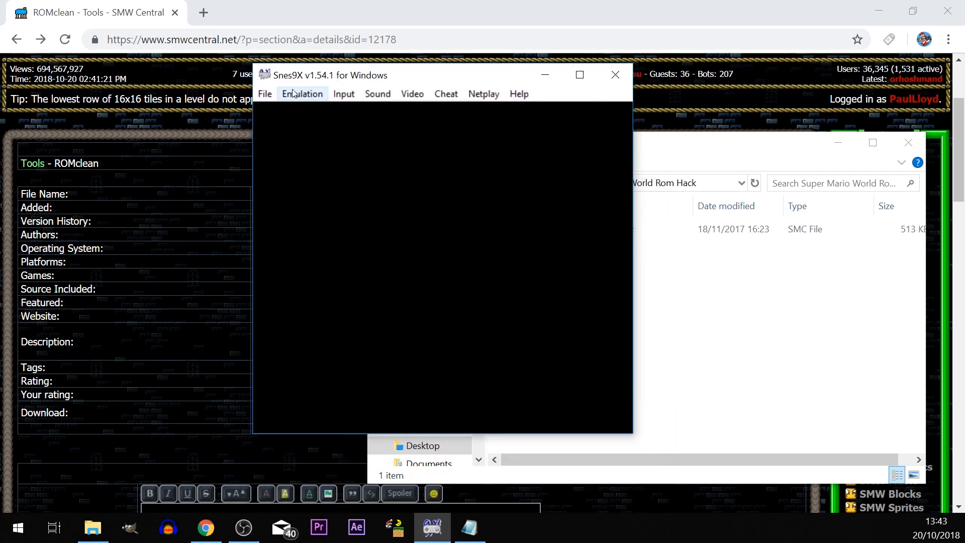
{"action": "left_click", "coordinate": [265, 93]}
{"action": "left_click", "coordinate": [271, 113]}
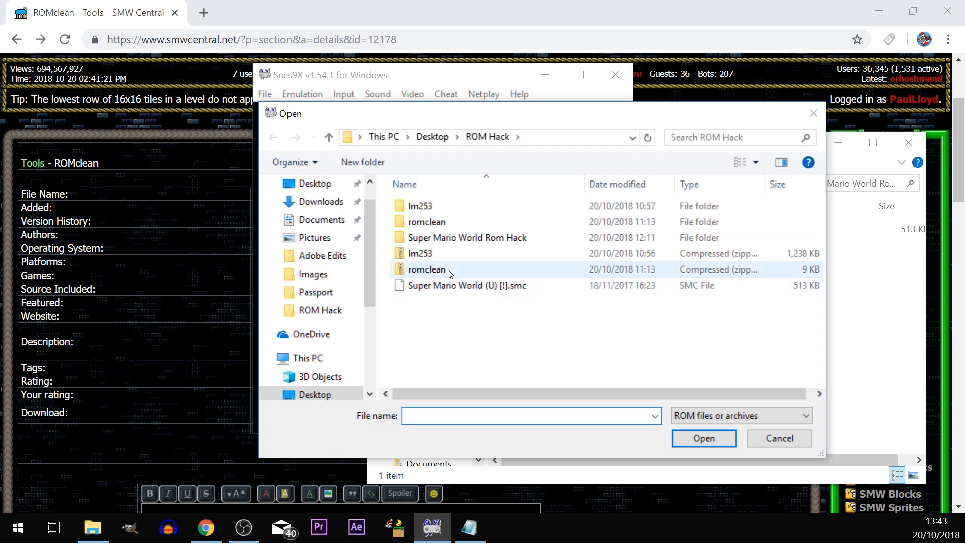
{"action": "double_click", "coordinate": [455, 238]}
{"action": "double_click", "coordinate": [467, 207]}
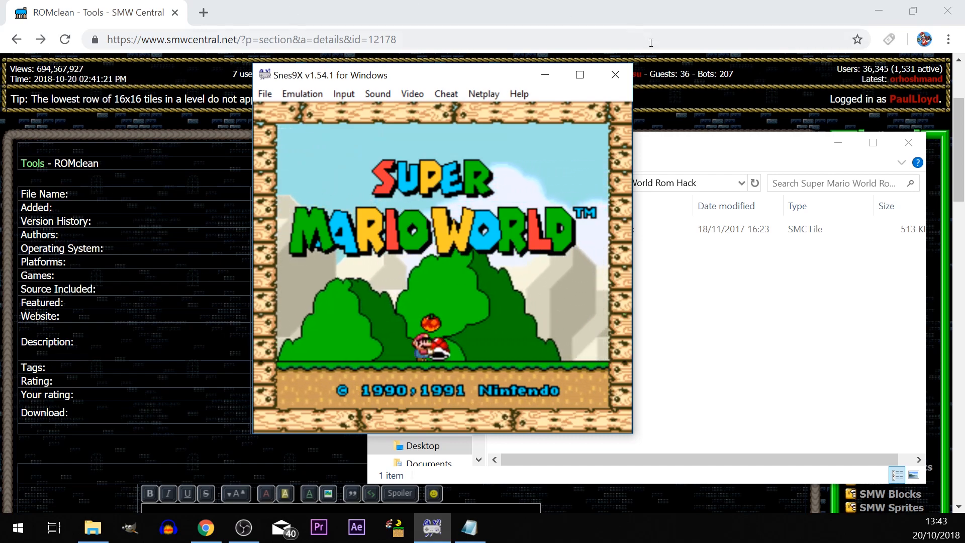
{"action": "left_click", "coordinate": [625, 74]}
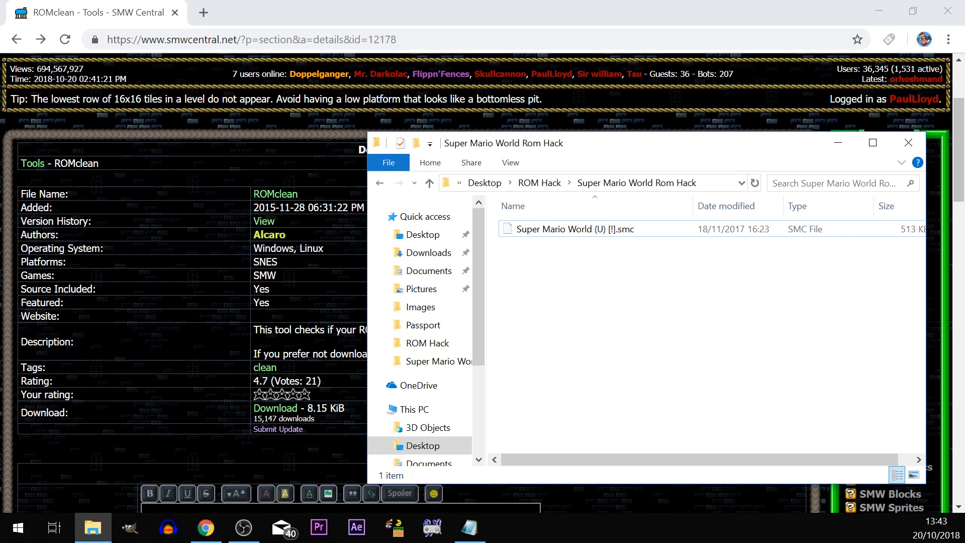
Step: Open the Notes file in Notepad and write the lines "Traditional rom hack", "12 levels" and "switch palace."
{"action": "left_click", "coordinate": [469, 528]}
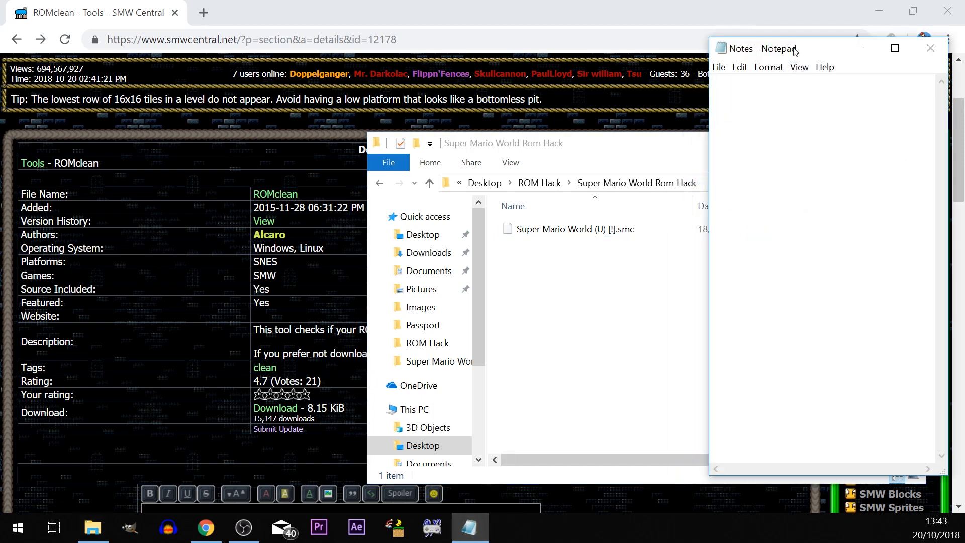
{"action": "left_click_drag", "start_coordinate": [707, 139], "coordinate": [588, 146]}
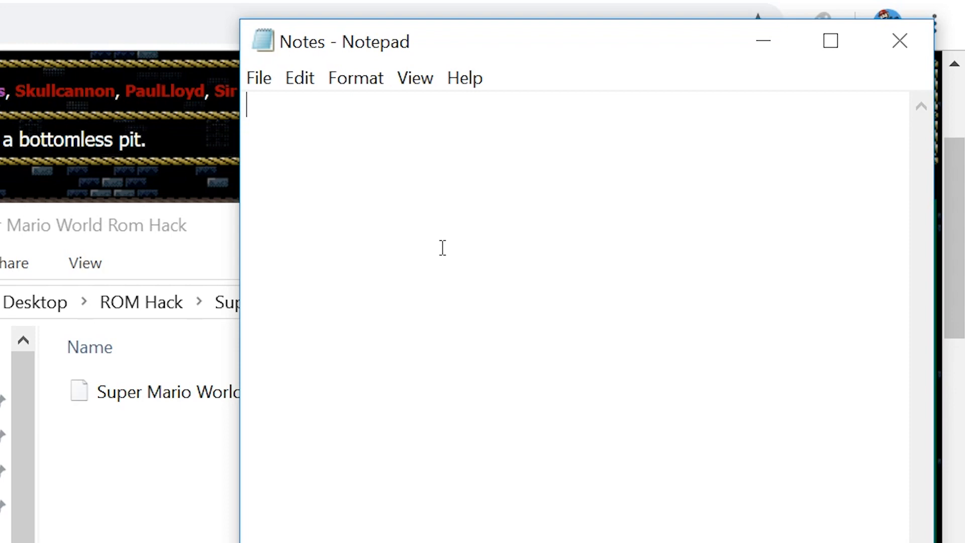
{"action": "type", "text": "Tradit"}
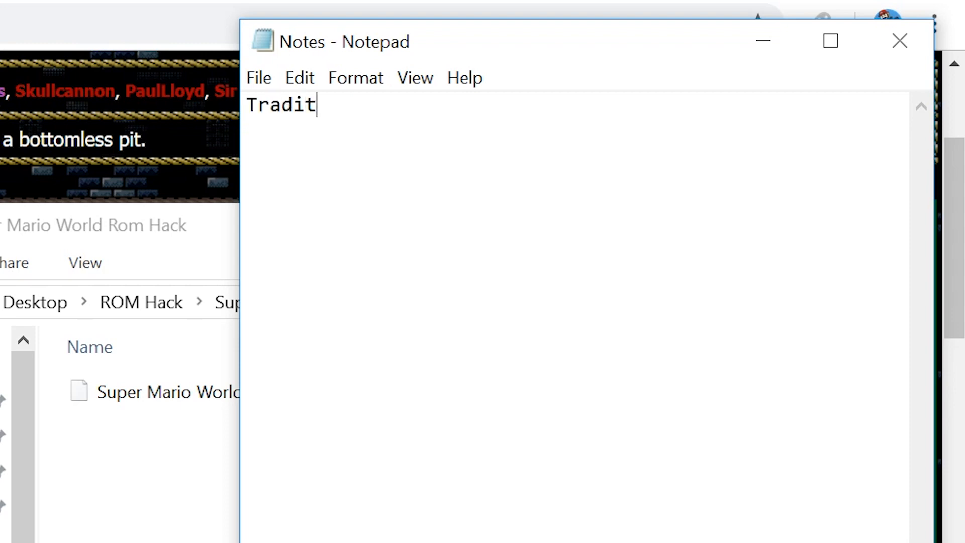
{"action": "type", "text": "ional rom "}
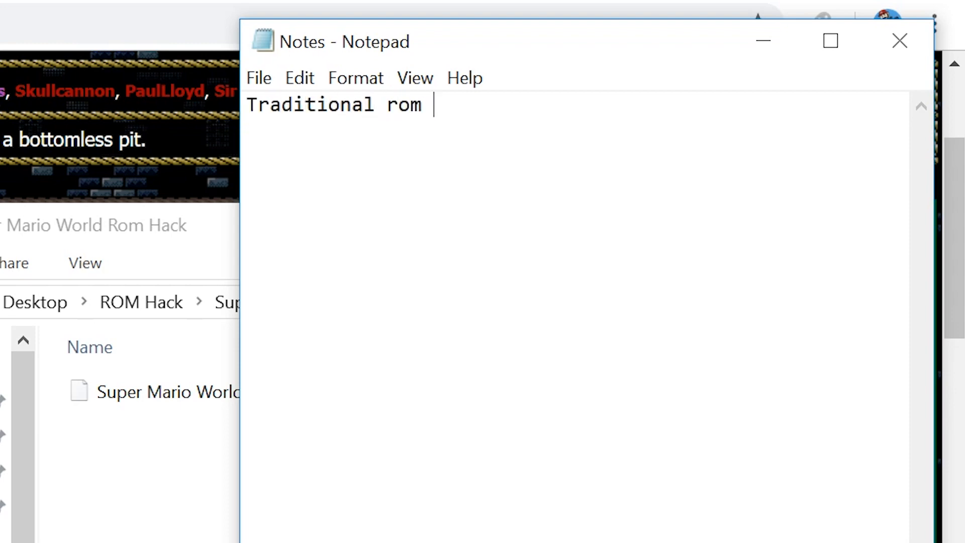
{"action": "type", "text": "hack"}
{"action": "key", "text": "Return"}
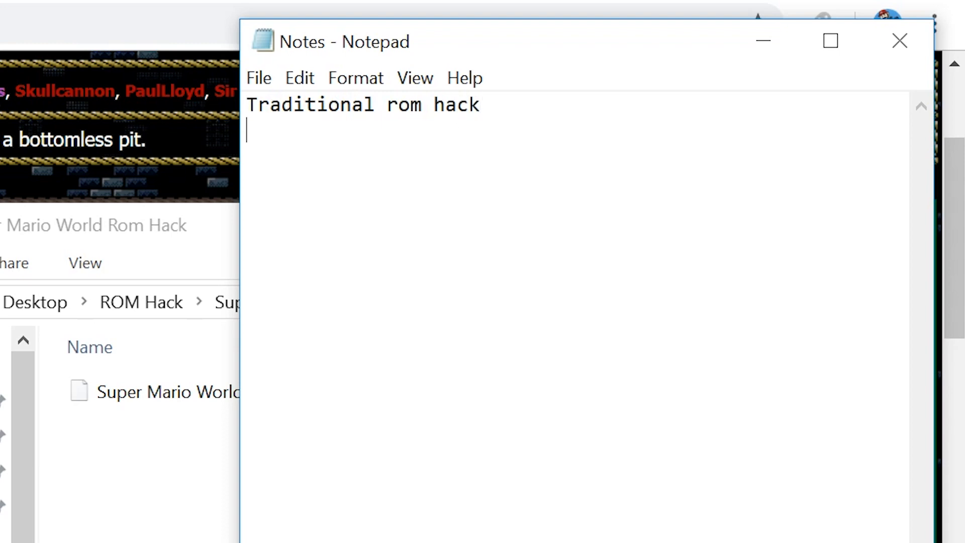
{"action": "type", "text": "12 levels "}
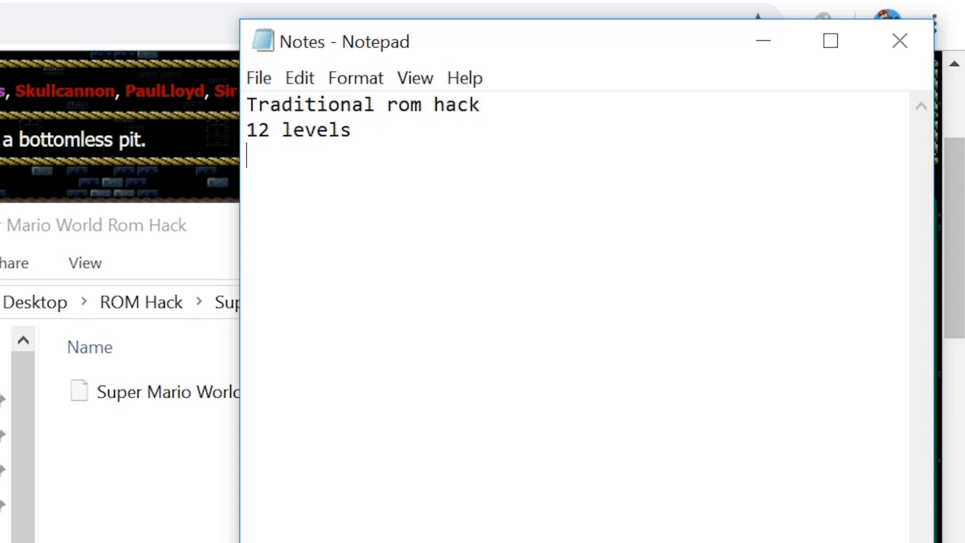
{"action": "type", "text": "switc"}
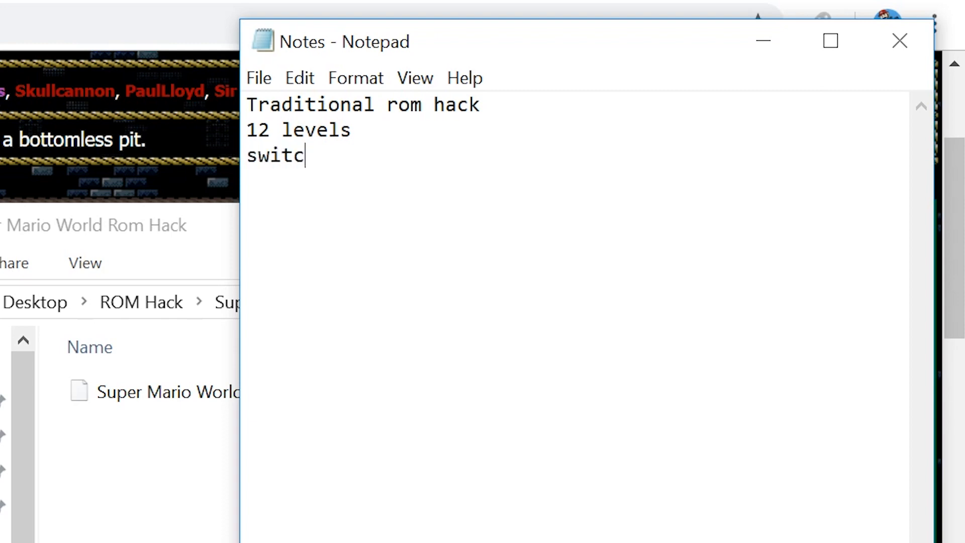
{"action": "type", "text": "h palace."}
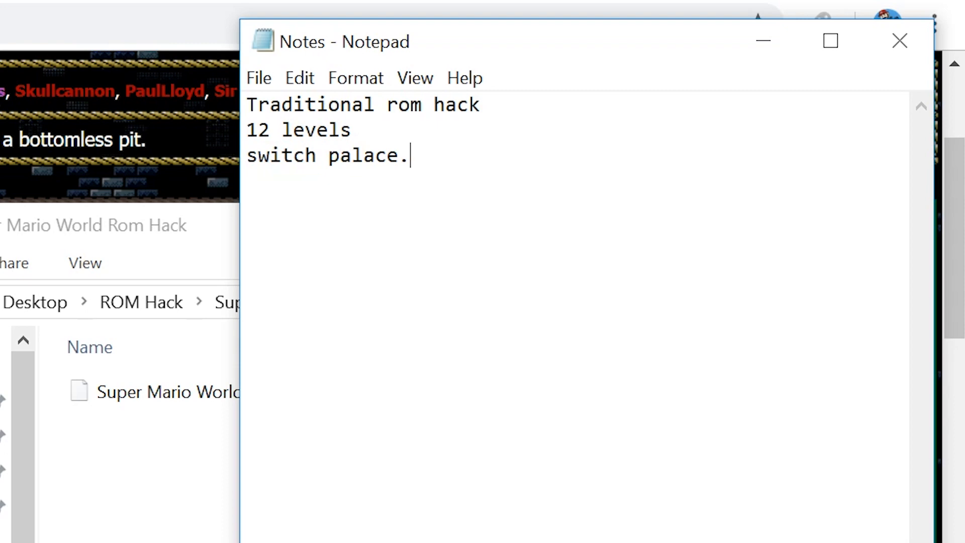
Step: End the "12 levels" line with a full stop and append "- Some levels with hidden switch blocks." to the switch palace line
{"action": "key", "text": "Up"}
{"action": "type", "text": "."}
{"action": "key", "text": "Down"}
{"action": "left_click", "coordinate": [472, 168]}
{"action": "type", "text": "- Some levels with hidden switch blocks."}
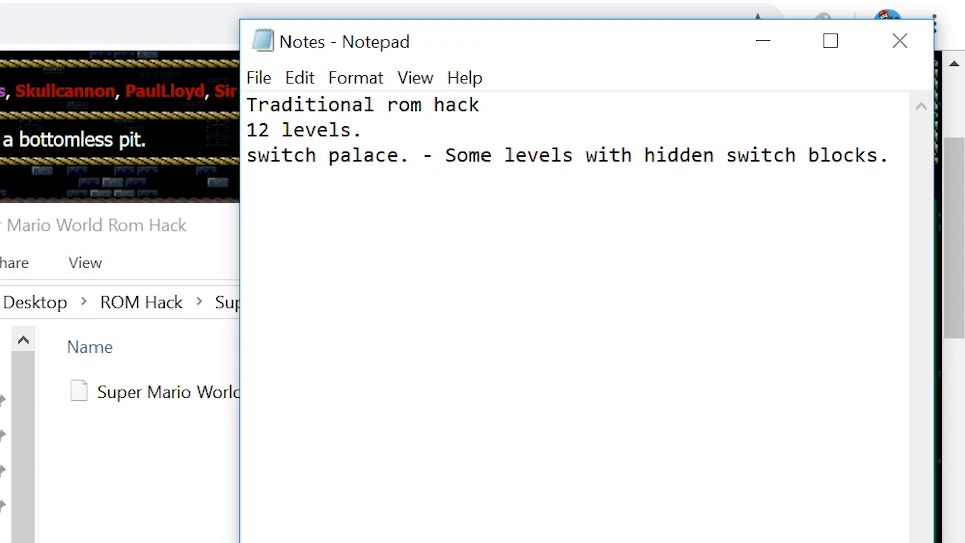
Step: Add the lines "Orb levels", "Change colour pallet" and "Custom music" to the notes
{"action": "type", "text": "Orb levels"}
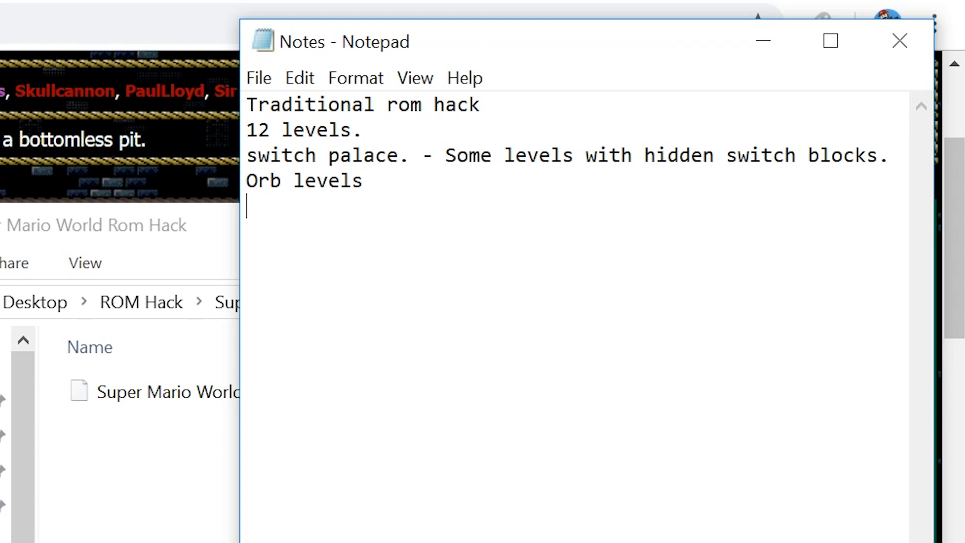
{"action": "type", "text": "Change co"}
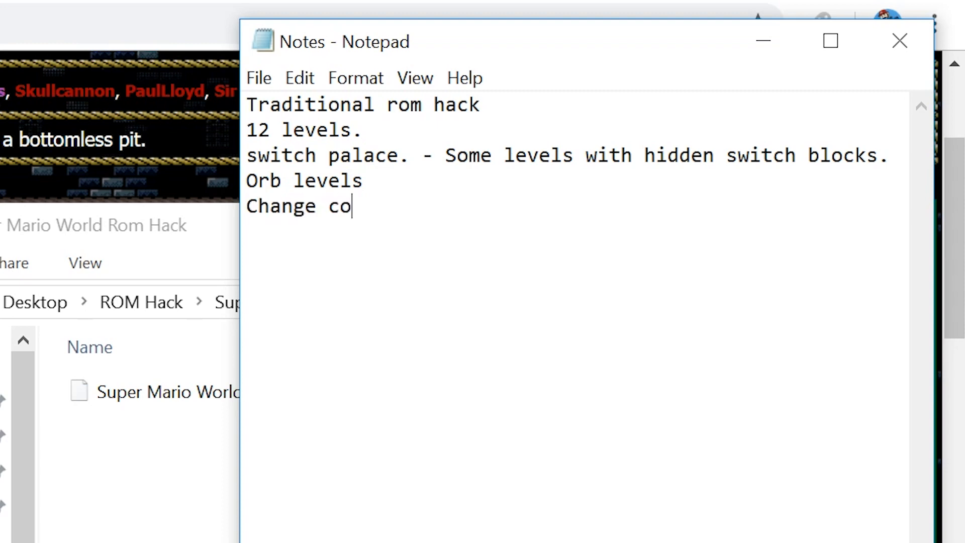
{"action": "type", "text": "lour pall"}
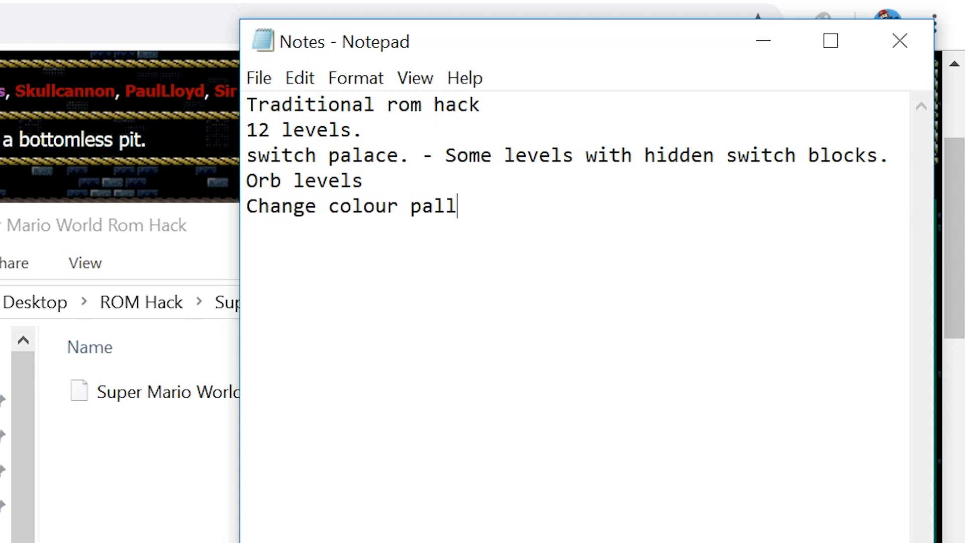
{"action": "type", "text": "et"}
{"action": "key", "text": "BackSpace"}
{"action": "key", "text": "Return"}
{"action": "type", "text": "Cus"}
{"action": "type", "text": "tom music"}
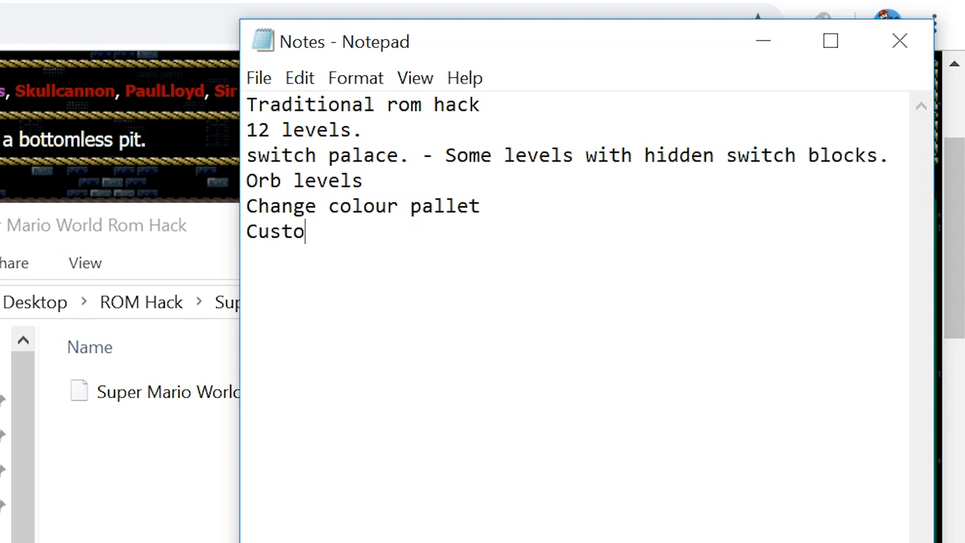
{"action": "key", "text": "Return"}
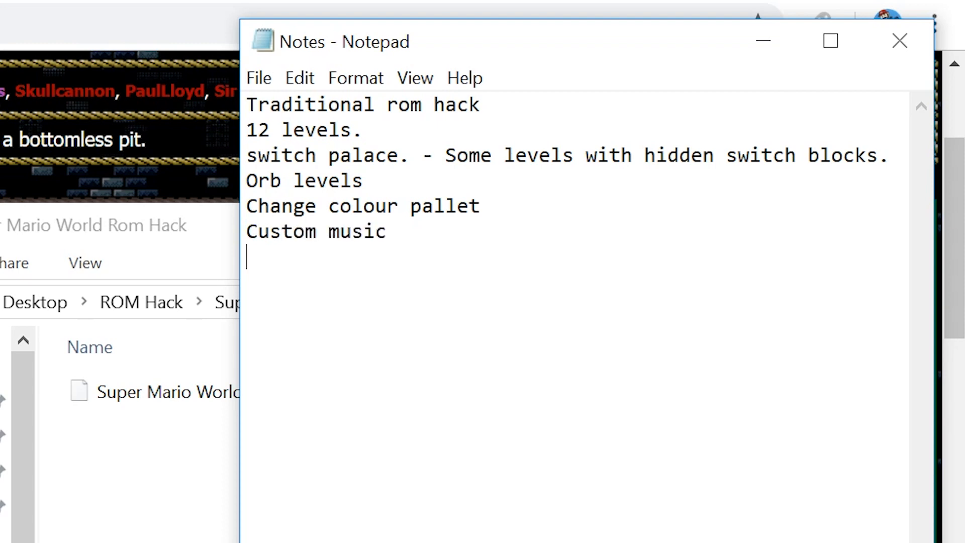
Step: Add the lines "death counter", "instant respawn." and "infinite lives" to the notes
{"action": "type", "text": "death "}
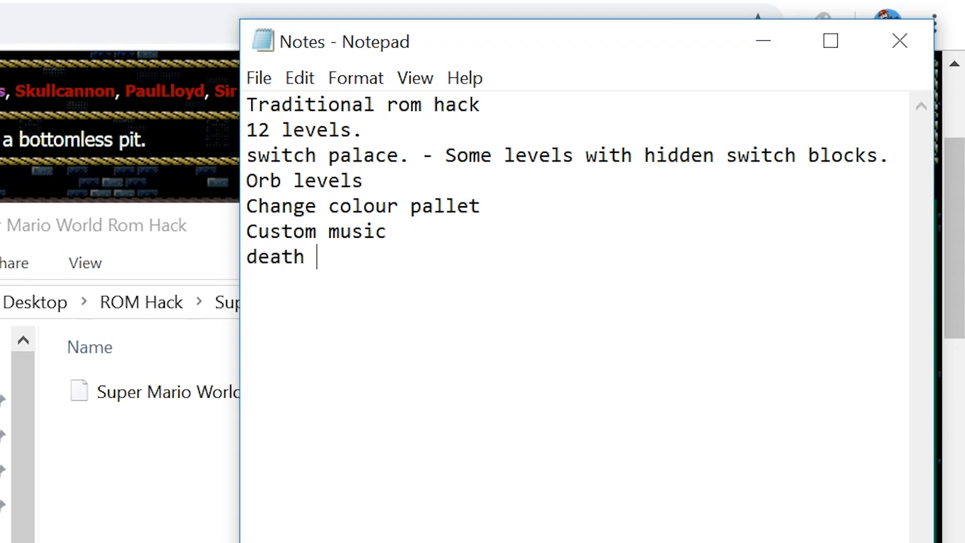
{"action": "type", "text": "counter"}
{"action": "key", "text": "Return"}
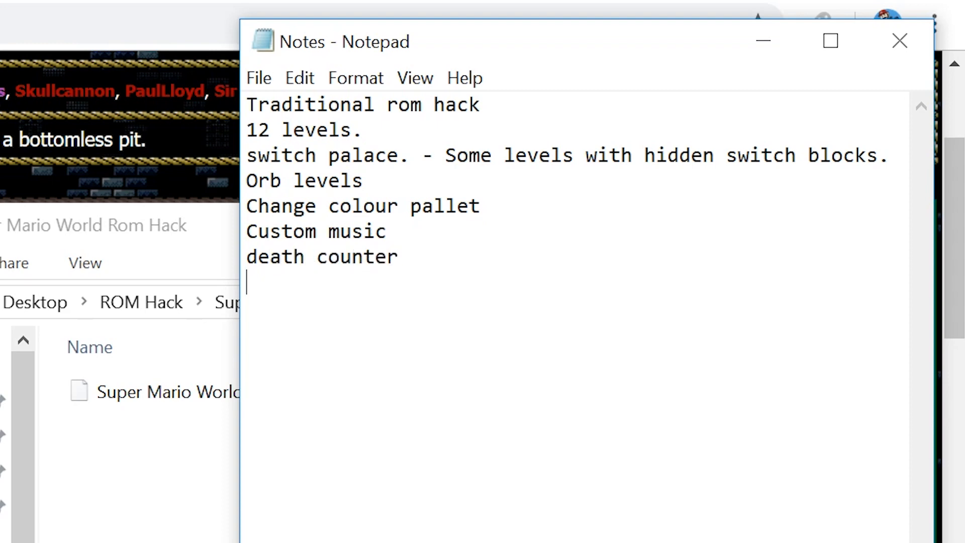
{"action": "type", "text": "instant respaw"}
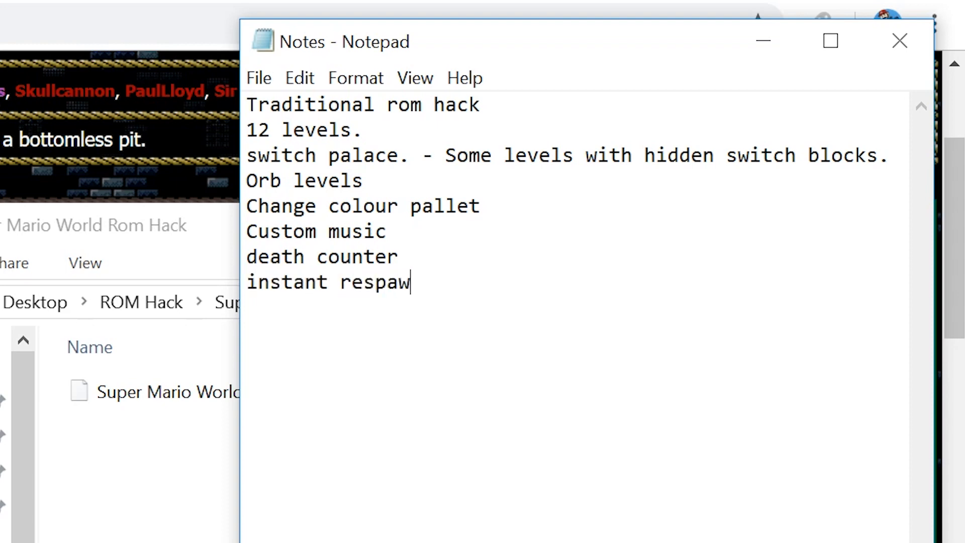
{"action": "type", "text": "n."}
{"action": "key", "text": "Return"}
{"action": "type", "text": "infinite lives"}
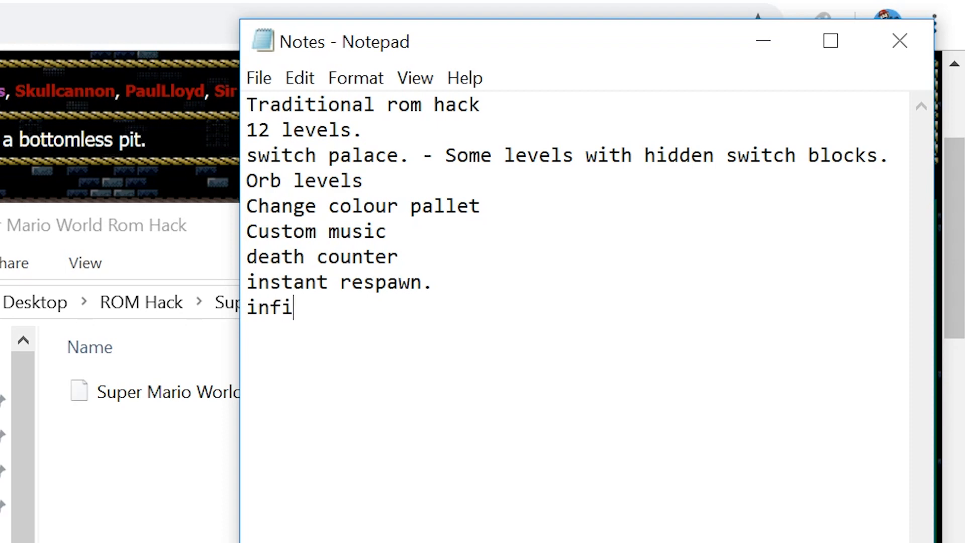
Step: Add the line "Star road after beating bowser. - 3 levels." to the end of the notes
{"action": "key", "text": "Return"}
{"action": "type", "text": "Star road"}
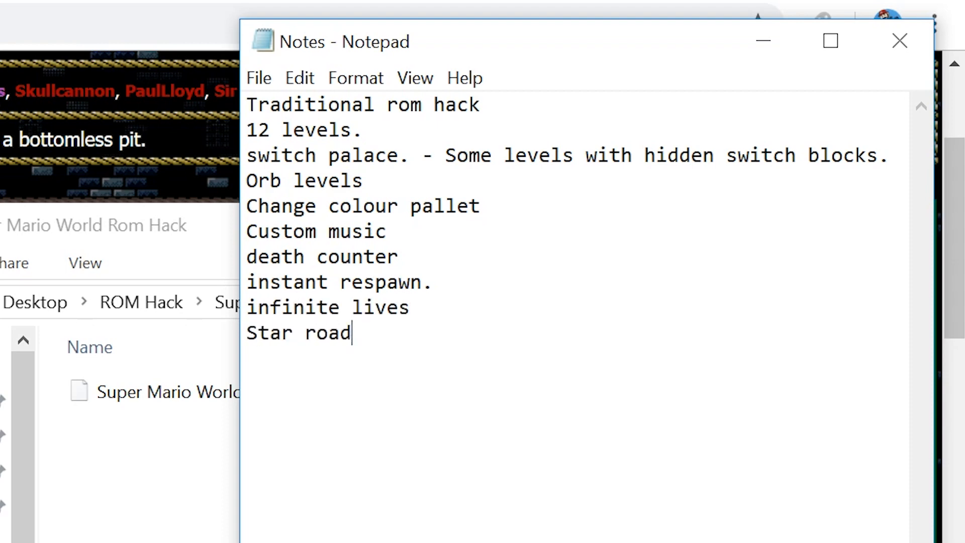
{"action": "type", "text": " after b"}
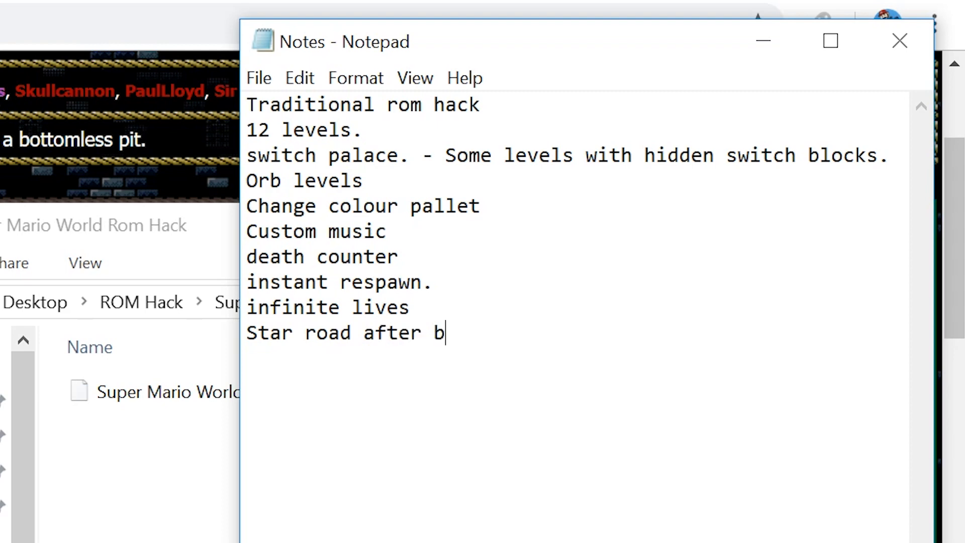
{"action": "type", "text": "eating bowse"}
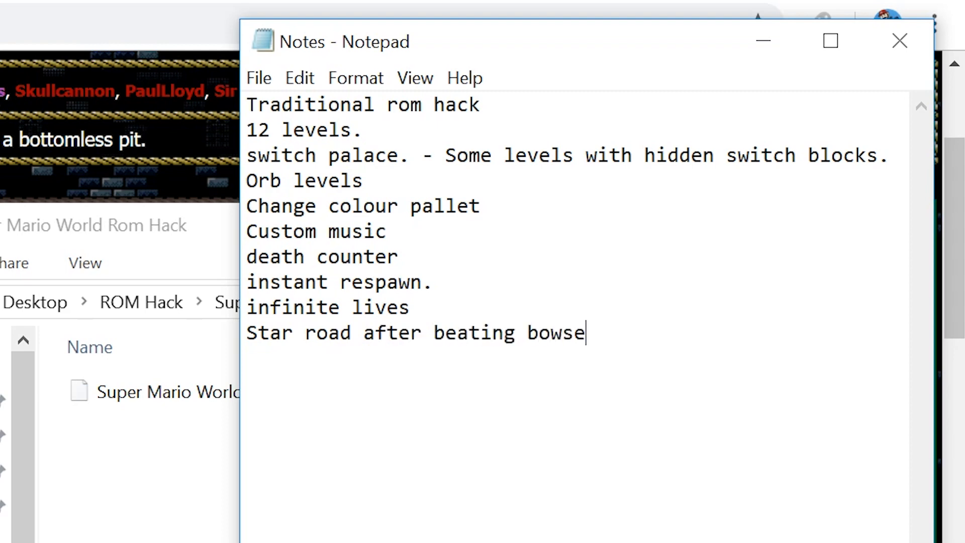
{"action": "type", "text": "r. - 3 levels"}
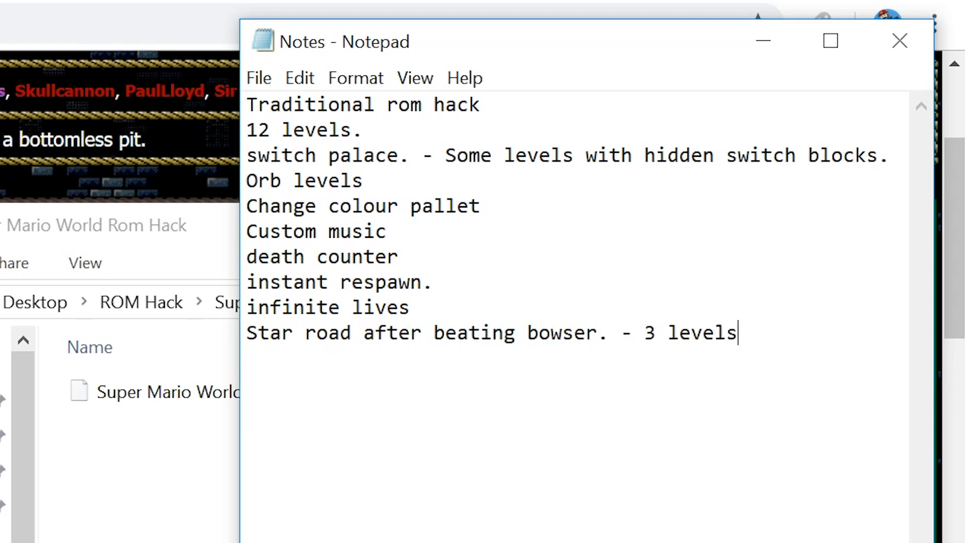
{"action": "type", "text": "."}
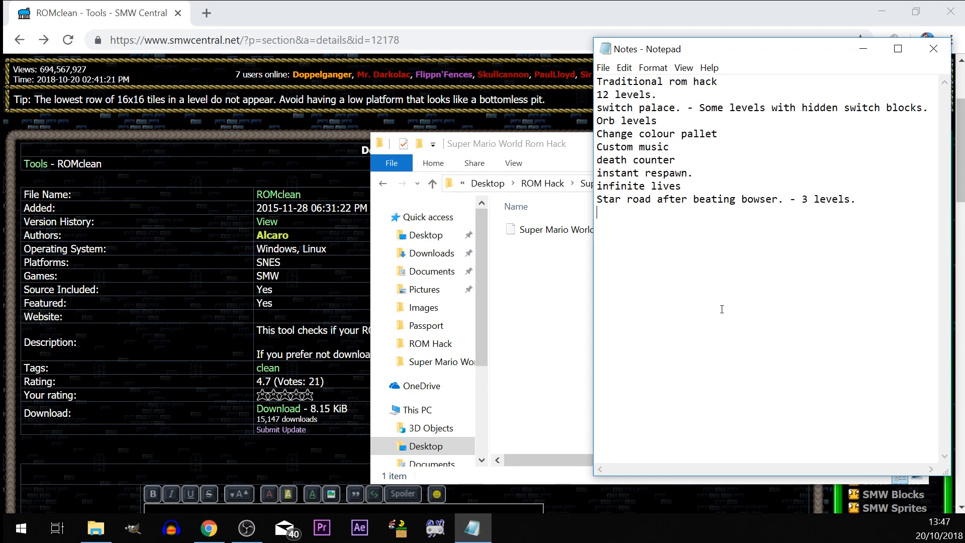
Step: Switch to the SMW Central page in Chrome and look over the site menu of ROM hacking resources and the ROMclean details
{"action": "left_click", "coordinate": [321, 258]}
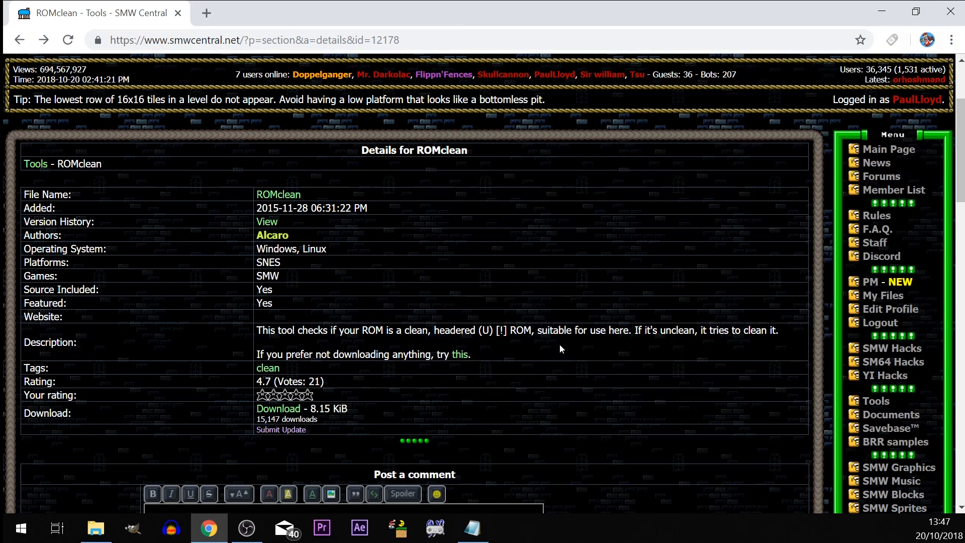
{"action": "scroll", "coordinate": [560, 344], "scroll_direction": "up", "scroll_amount": 1}
{"action": "scroll", "coordinate": [560, 343], "scroll_direction": "up", "scroll_amount": 3}
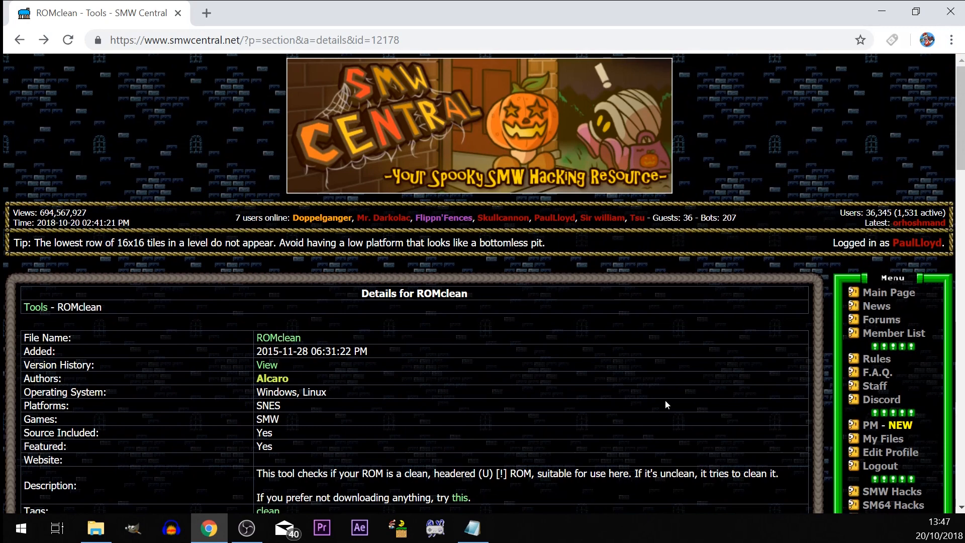
{"action": "scroll", "coordinate": [665, 402], "scroll_direction": "down", "scroll_amount": 3}
{"action": "scroll", "coordinate": [665, 399], "scroll_direction": "down", "scroll_amount": 1}
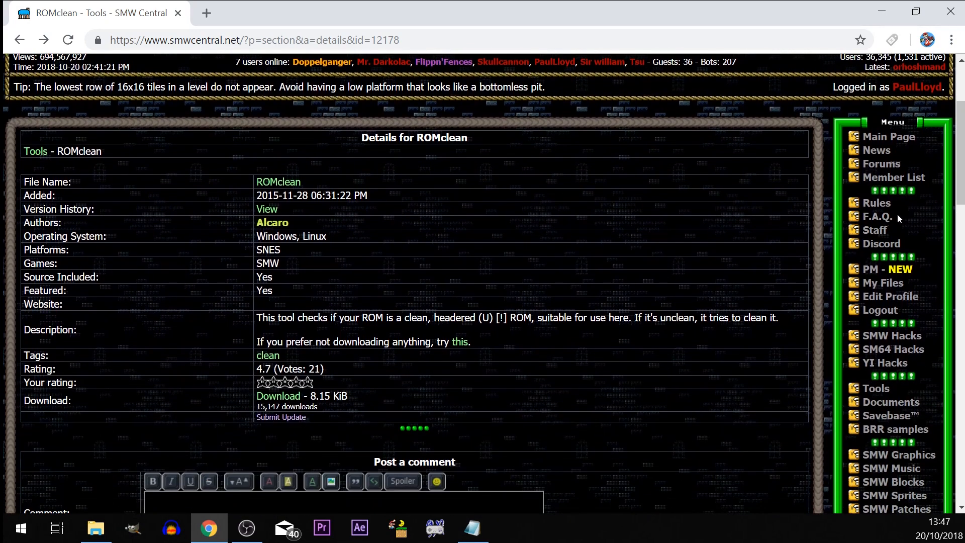
{"action": "scroll", "coordinate": [836, 358], "scroll_direction": "down", "scroll_amount": 3}
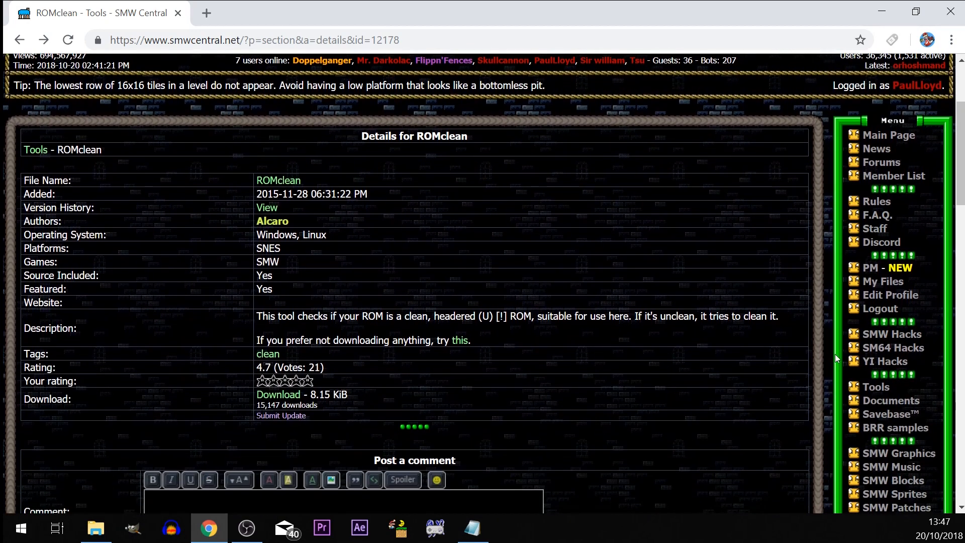
{"action": "scroll", "coordinate": [835, 354], "scroll_direction": "down", "scroll_amount": 1}
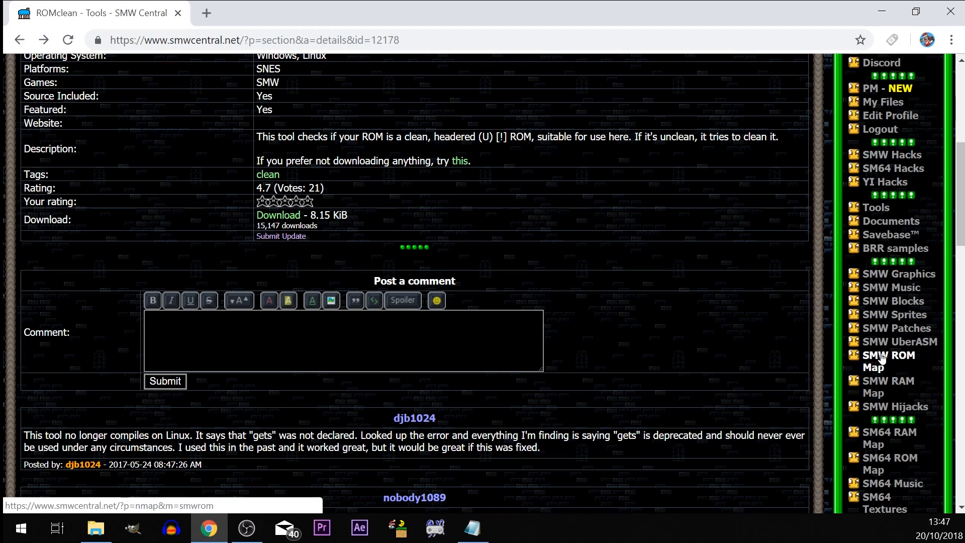
{"action": "scroll", "coordinate": [803, 393], "scroll_direction": "down", "scroll_amount": 7}
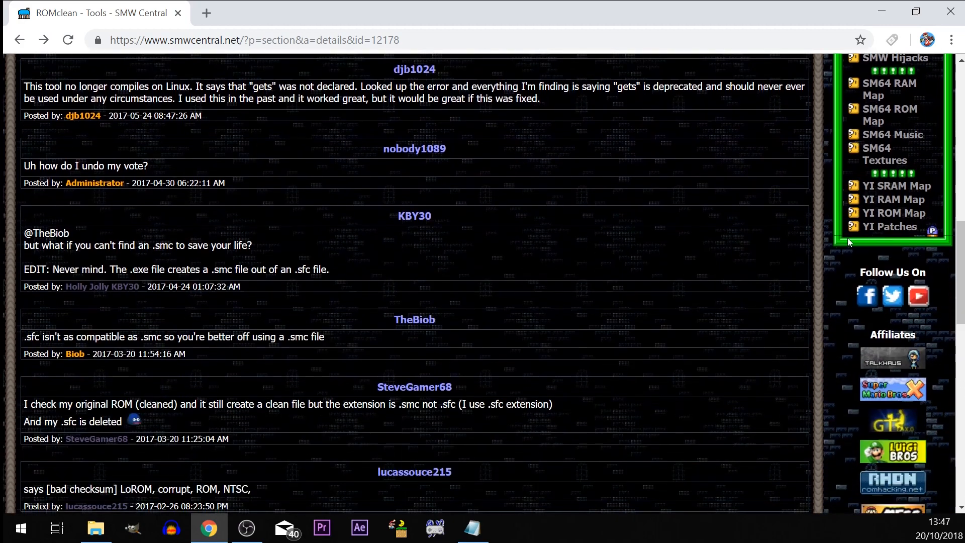
{"action": "scroll", "coordinate": [820, 192], "scroll_direction": "up", "scroll_amount": 10}
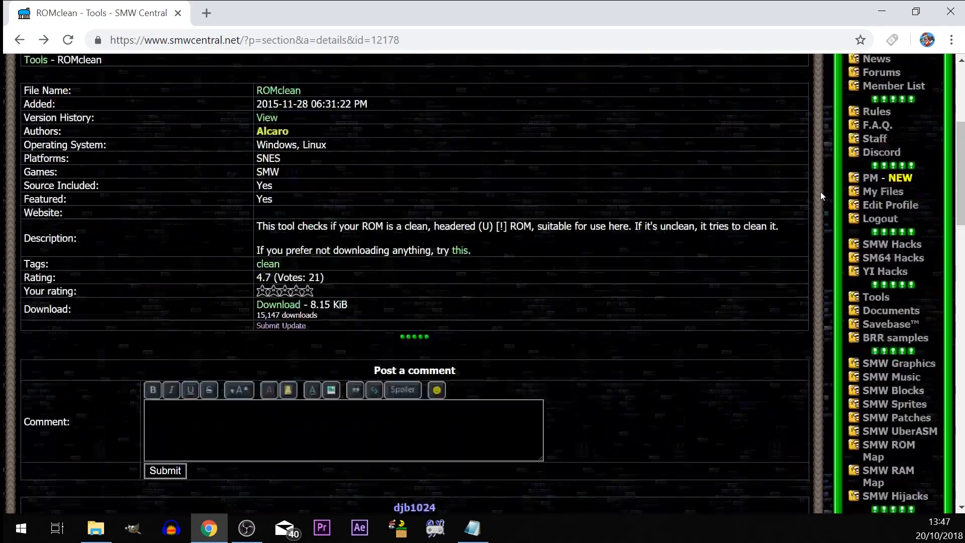
{"action": "scroll", "coordinate": [820, 192], "scroll_direction": "up", "scroll_amount": 4}
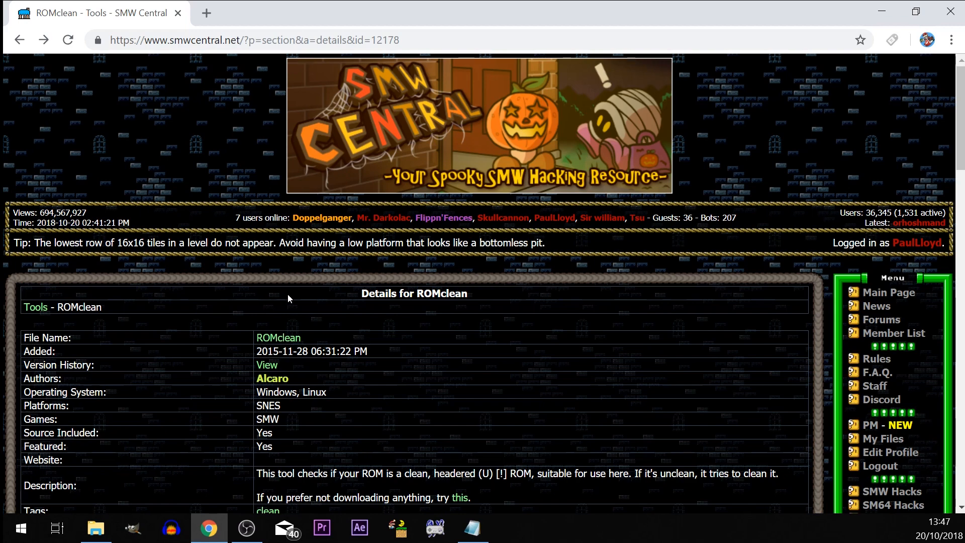
Step: Return to the Notepad notes and review the whole list of plans for the traditional ROM hack
{"action": "key", "text": "alt+Tab"}
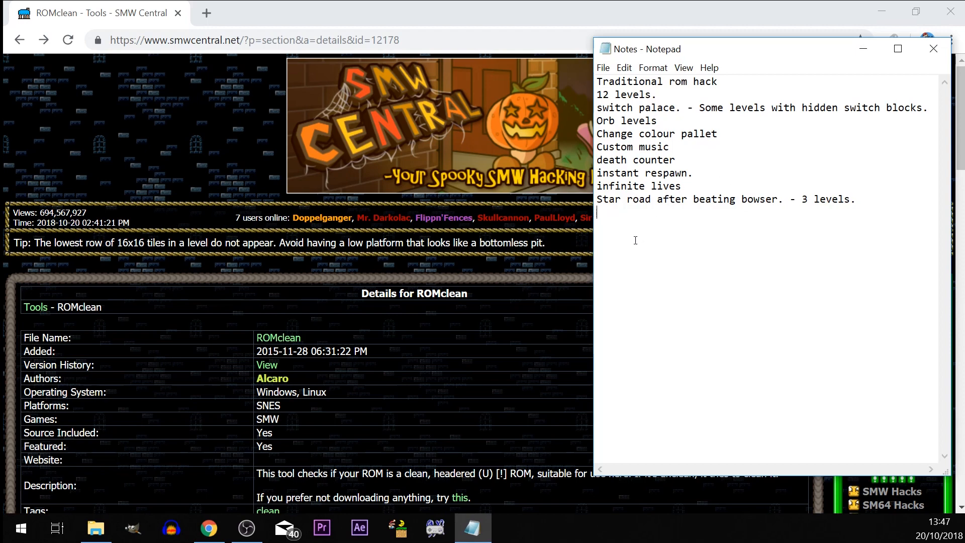
{"action": "left_click_drag", "start_coordinate": [634, 234], "coordinate": [590, 40]}
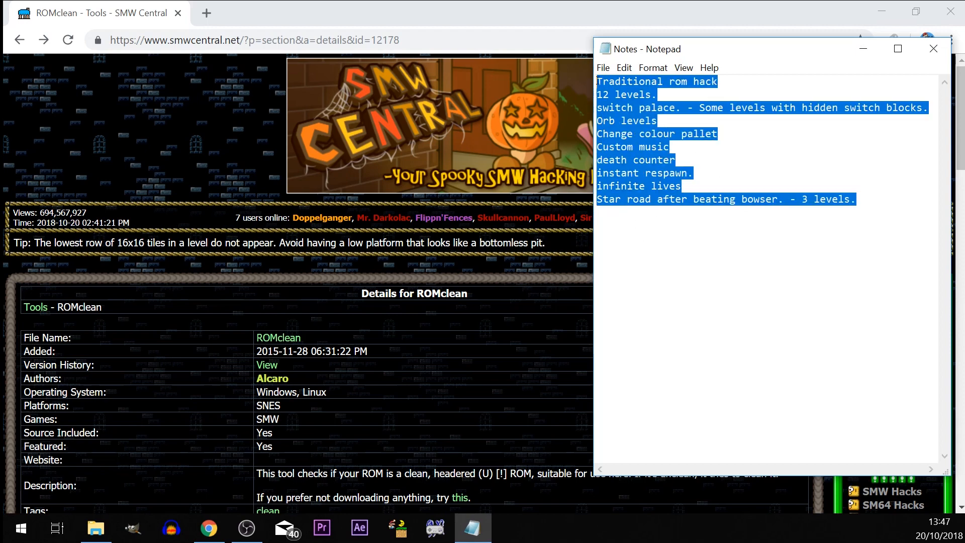
{"action": "left_click", "coordinate": [687, 254]}
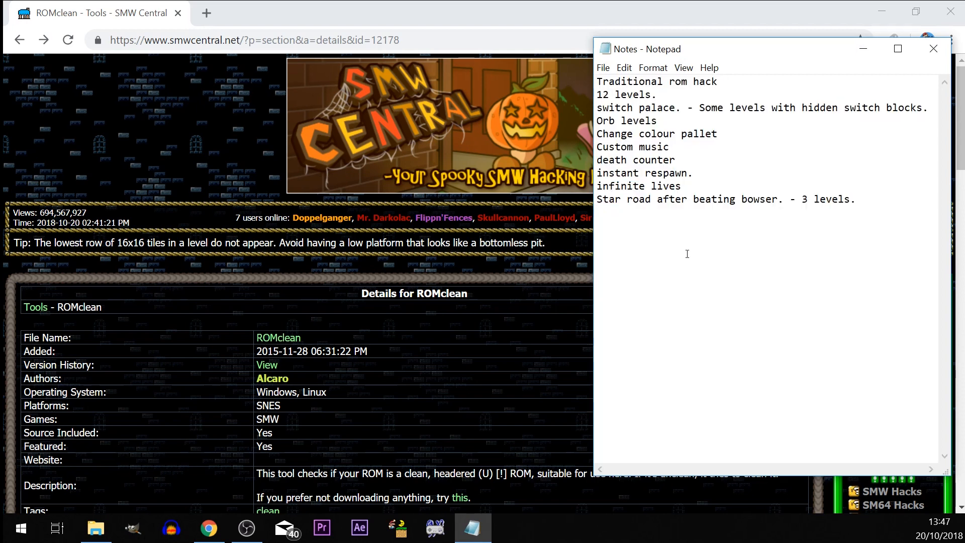